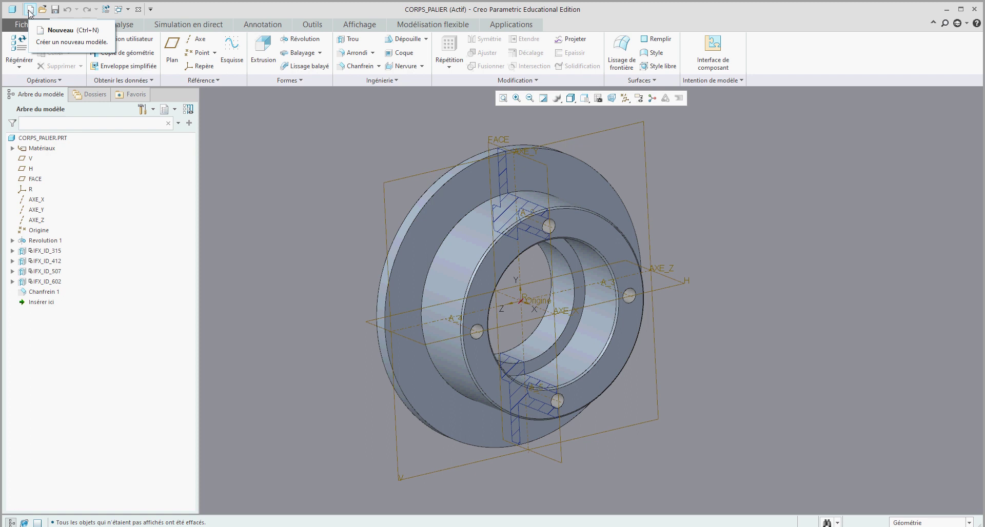
# Step: Create a new drawing file named corps_palier without the default template
pyautogui.click(30, 10)
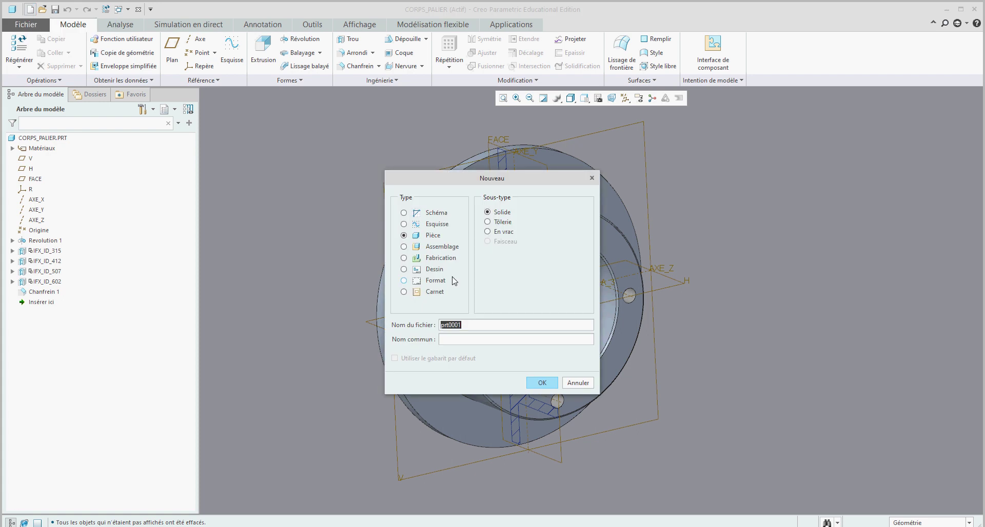
pyautogui.click(434, 270)
pyautogui.doubleClick(477, 325)
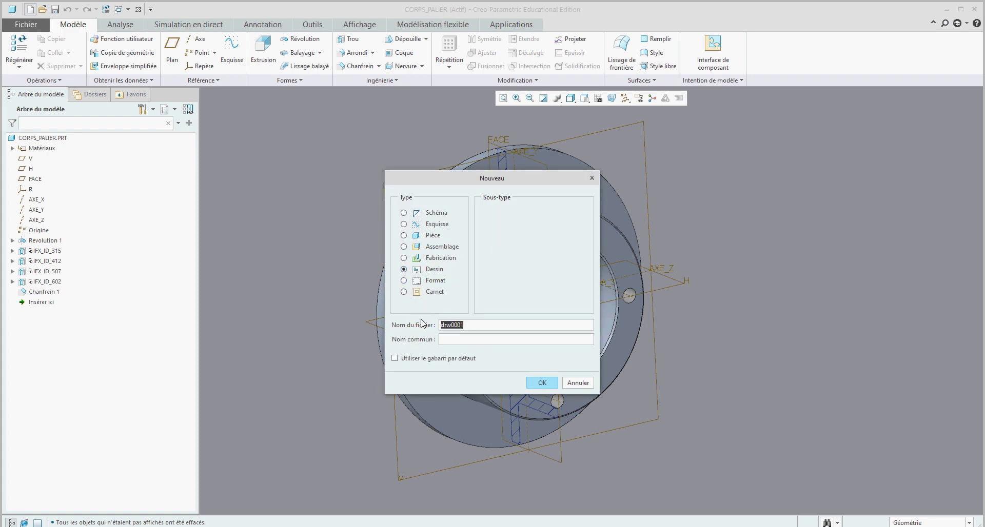
pyautogui.write('corps_palier')
pyautogui.click(540, 384)
# Step: Generate the drawing of corps_palier.prt from the a3_pour_piece template
pyautogui.click(460, 224)
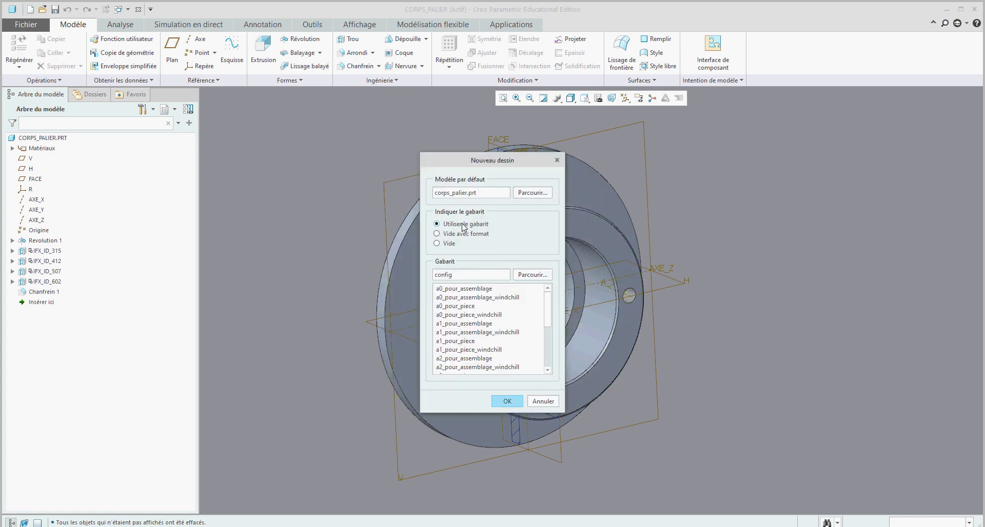
pyautogui.scroll(-2, 490, 360)
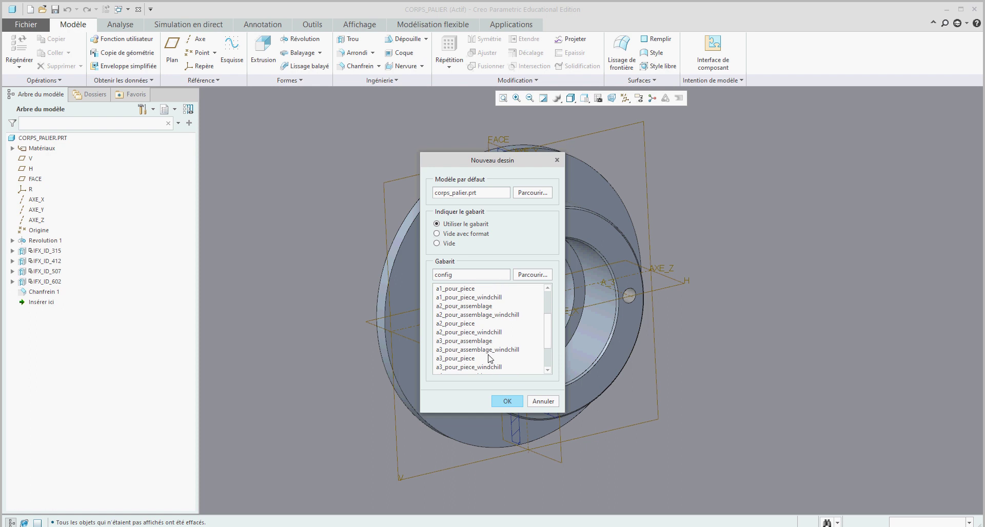
pyautogui.click(442, 359)
pyautogui.click(502, 400)
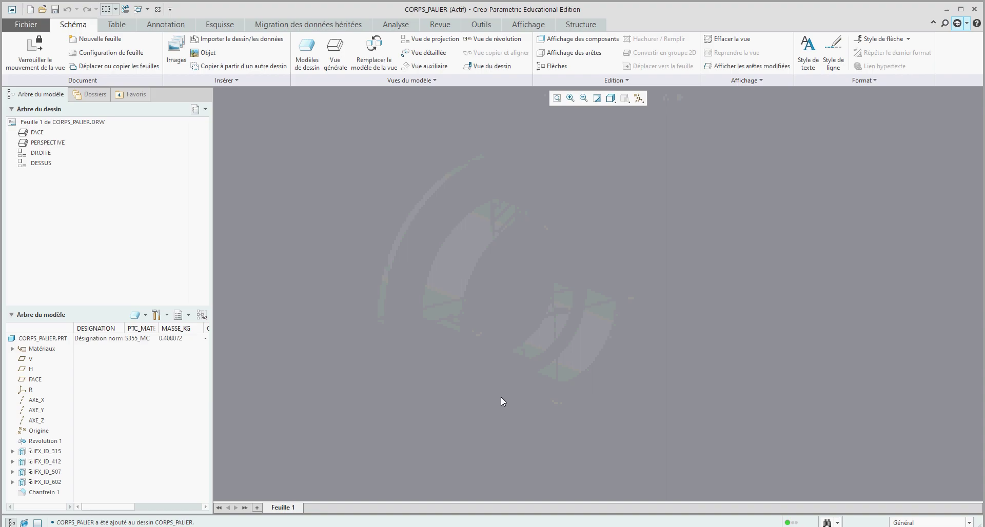
# Step: Rearrange the sheet by moving the DESSUS view farther down and the FACE view to the right, closer to the DROITE view
pyautogui.click(492, 313)
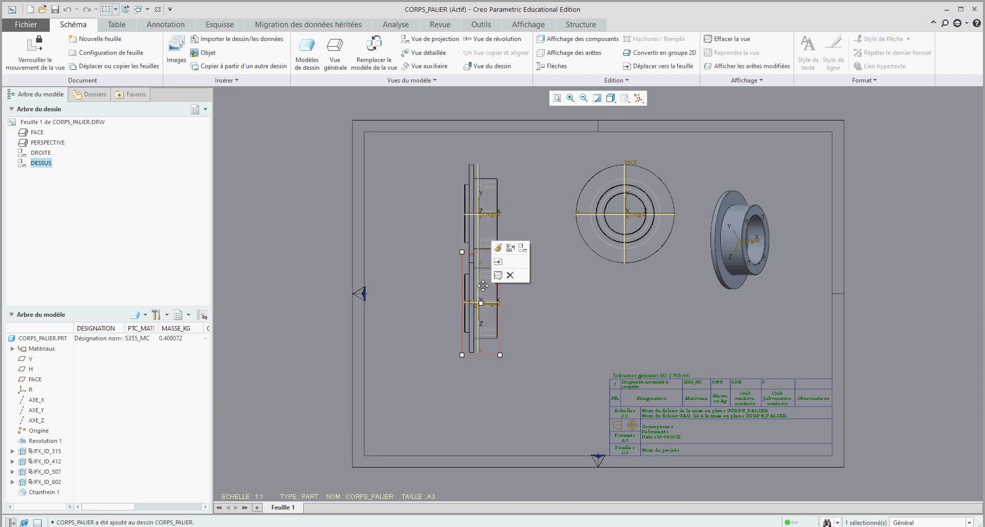
pyautogui.moveTo(491, 313); pyautogui.dragTo(491, 358)
pyautogui.click(485, 203)
pyautogui.moveTo(485, 194); pyautogui.dragTo(524, 199)
pyautogui.click(558, 309)
# Step: Add a projection view of the FACE view and place it to its left on the sheet
pyautogui.click(525, 220)
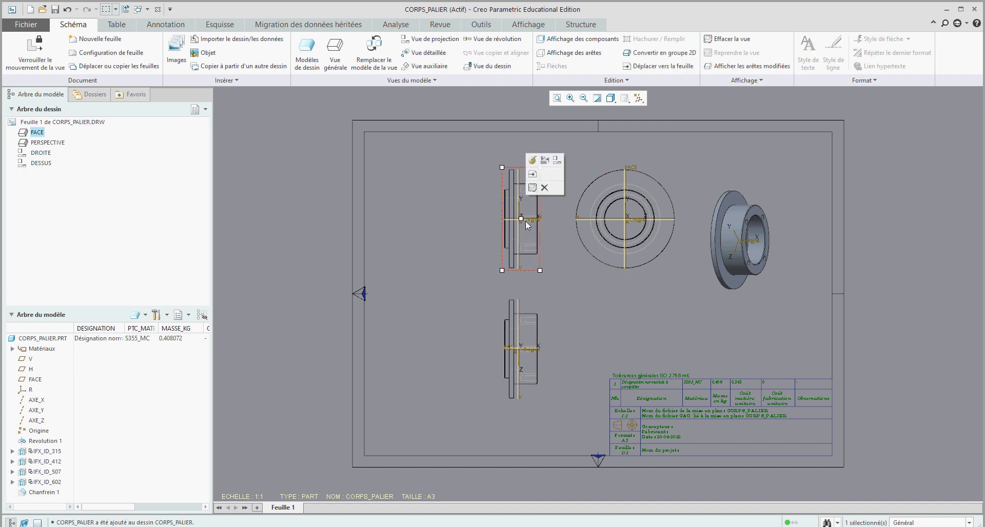
pyautogui.click(558, 159)
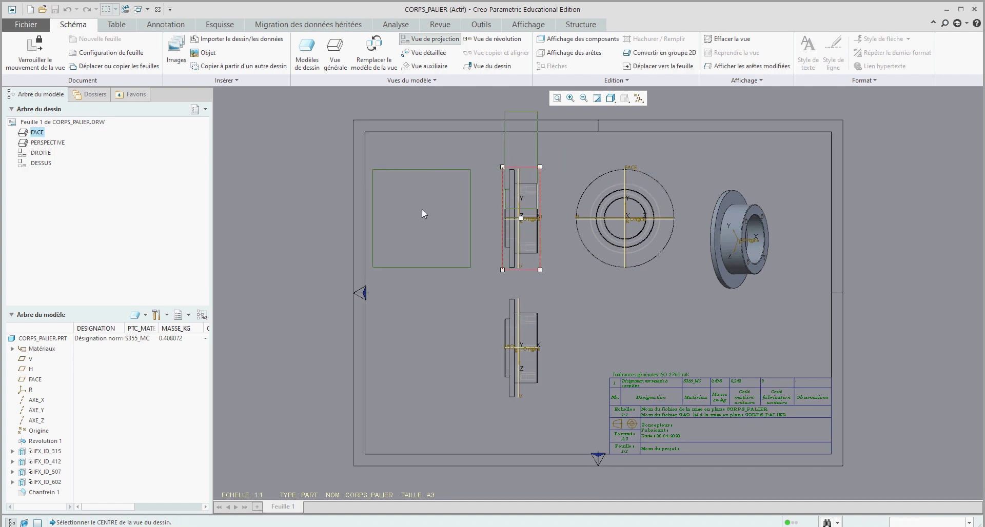
pyautogui.click(441, 208)
pyautogui.click(421, 334)
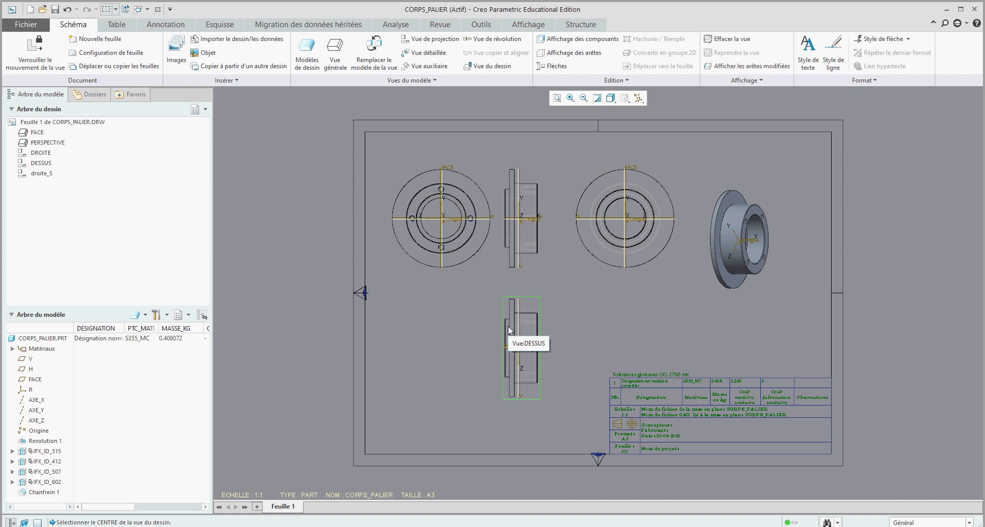
# Step: Move the PERSPECTIVE view lower on the sheet
pyautogui.click(749, 225)
pyautogui.moveTo(739, 216); pyautogui.dragTo(741, 297)
pyautogui.click(813, 308)
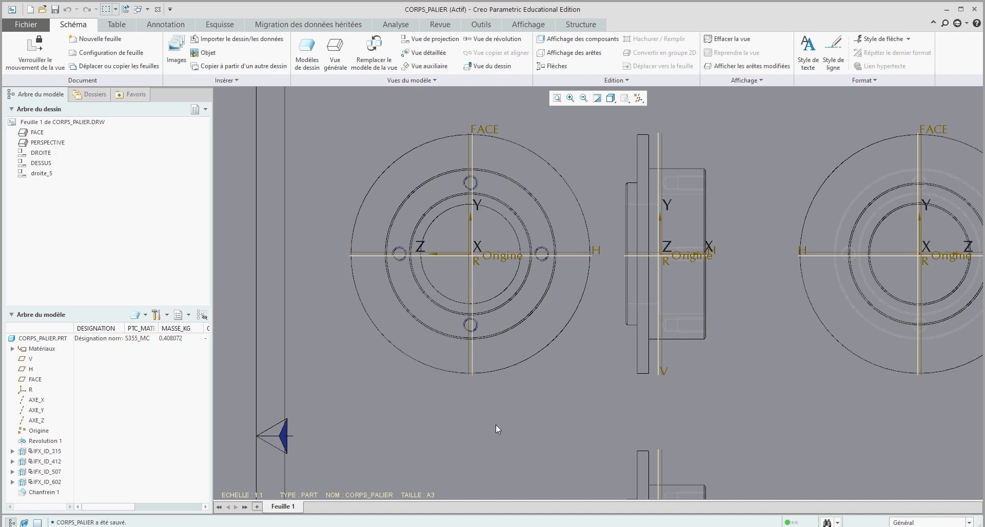
# Step: Switch to the CORPS_PALIER.PRT window and start a sketch on the annular face with the four holes, oriented parallel to the screen
pyautogui.click(147, 9)
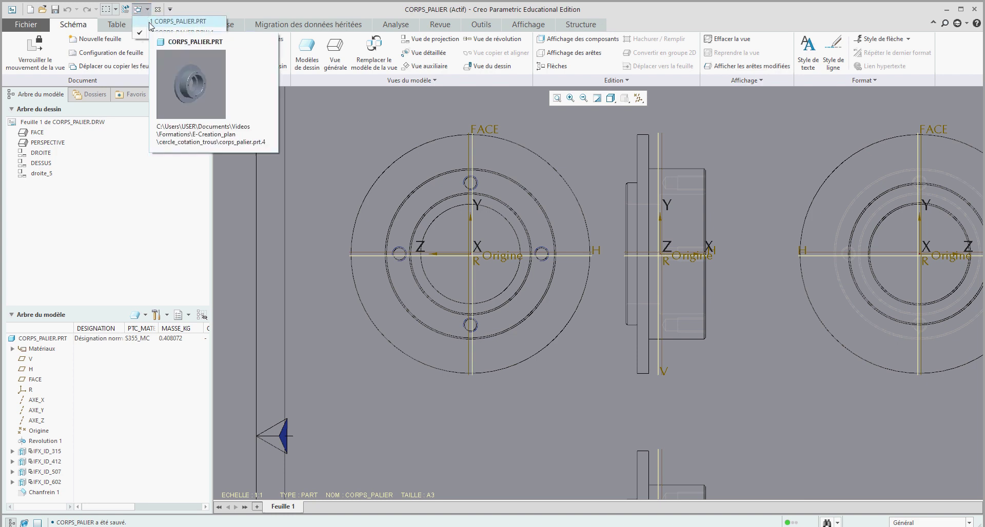
pyautogui.click(152, 21)
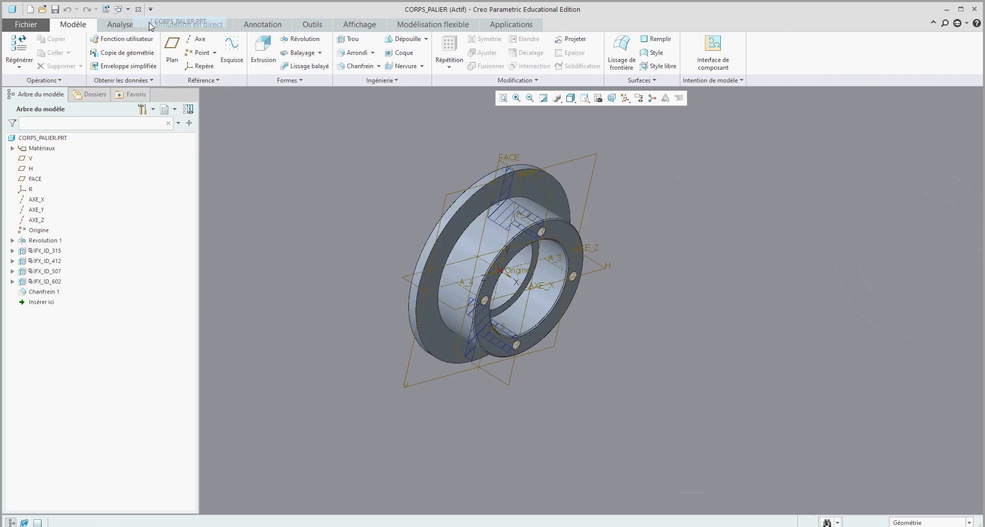
pyautogui.click(235, 59)
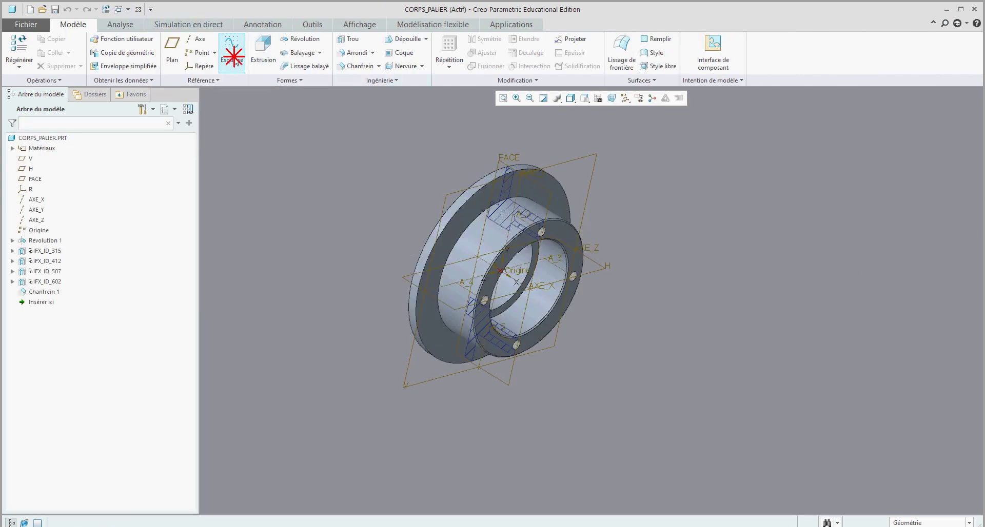
pyautogui.click(574, 246)
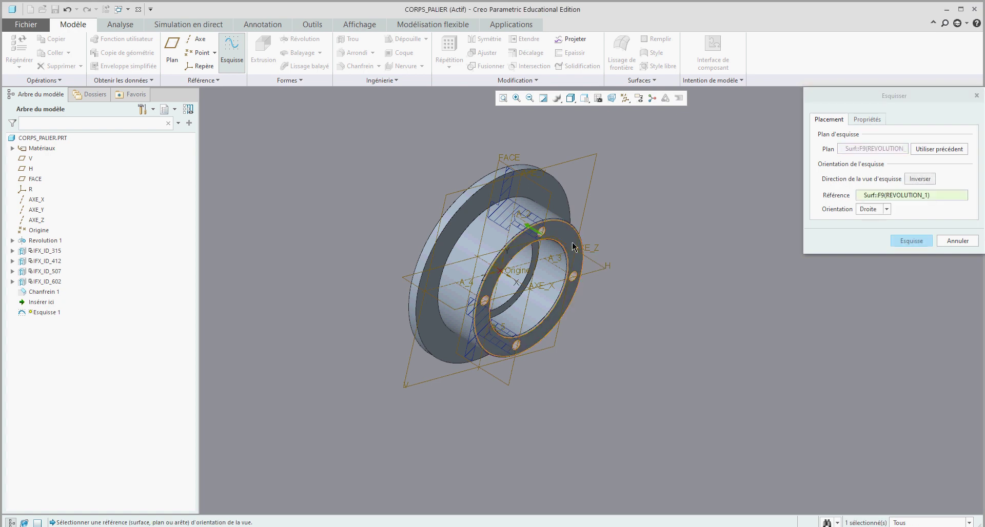
pyautogui.click(914, 244)
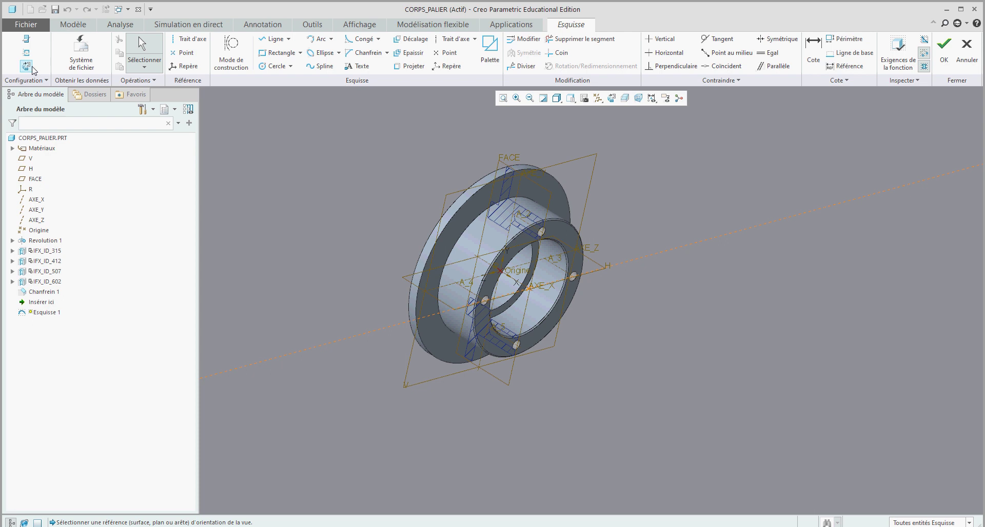
pyautogui.click(26, 66)
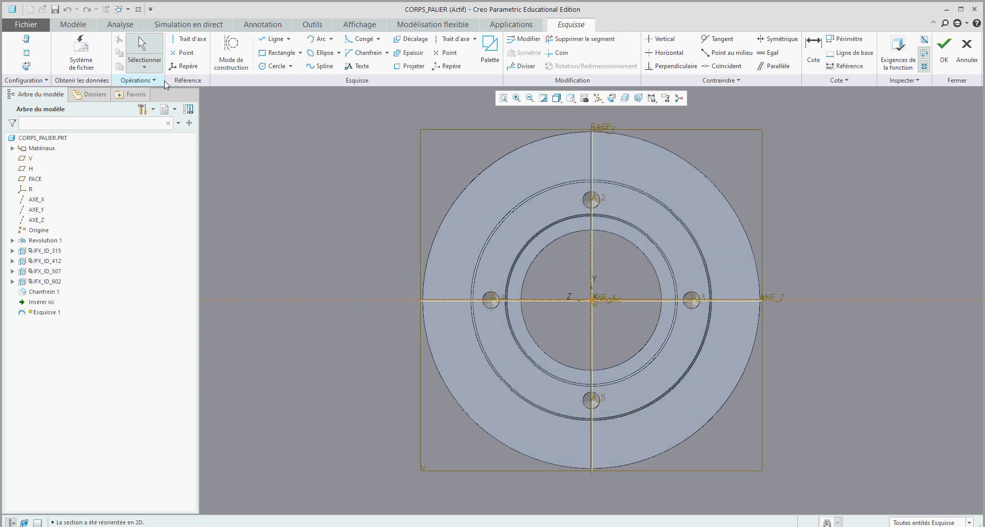
# Step: Sketch a circle centred on the origin and passing through the centres of the four holes
pyautogui.click(271, 72)
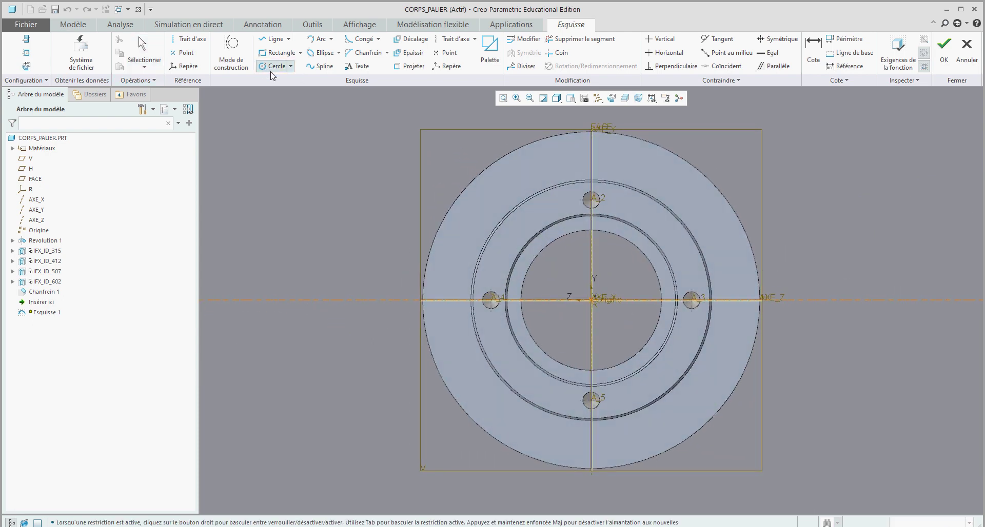
pyautogui.click(592, 301)
pyautogui.click(593, 203)
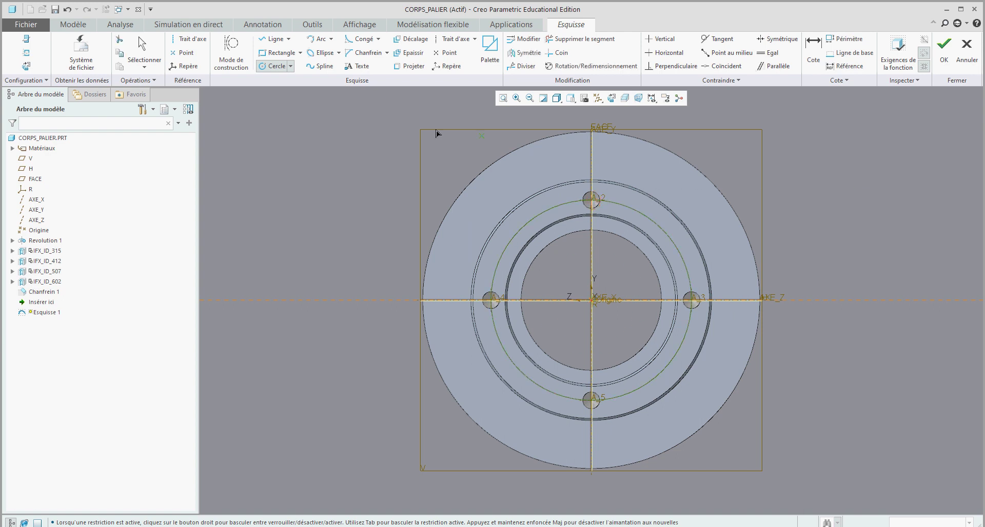
pyautogui.click(144, 51)
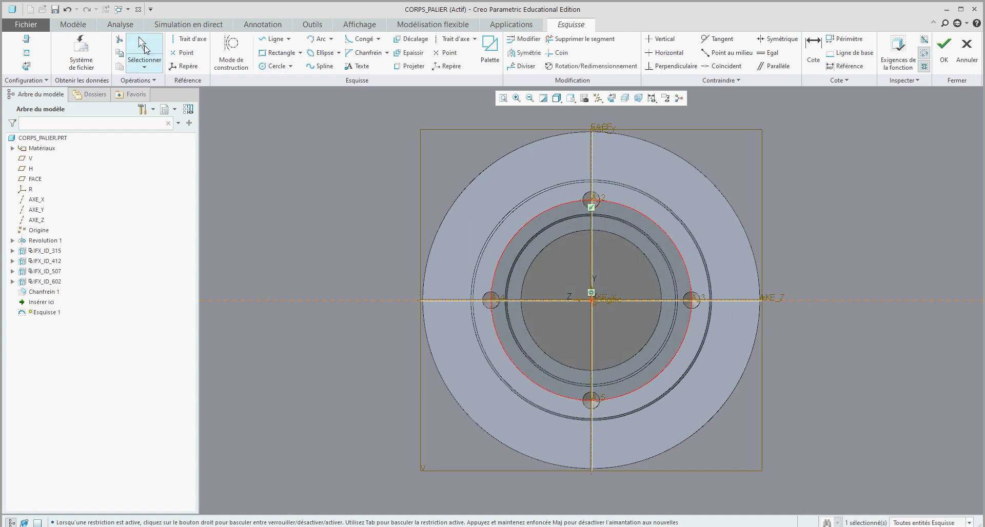
pyautogui.click(307, 197)
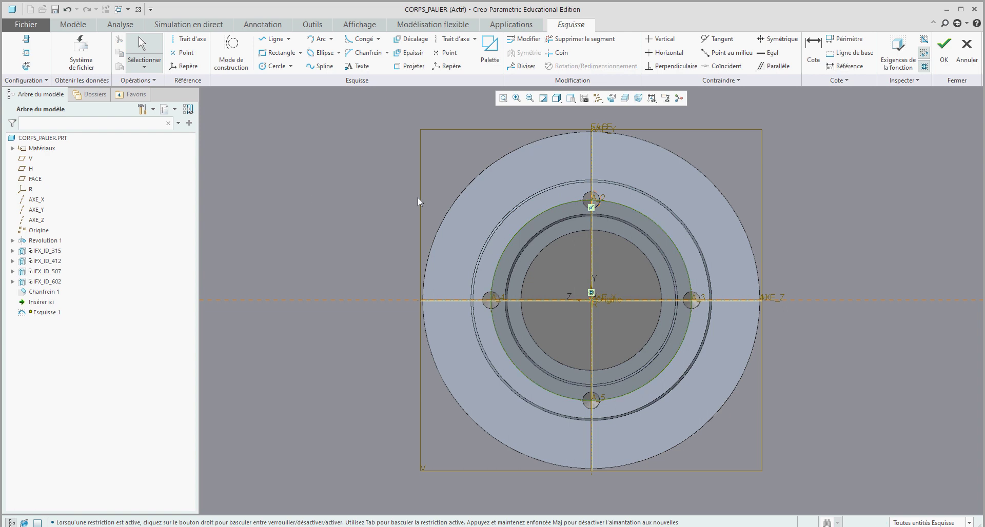
# Step: Set the circle's line font to POLICE MIXTE and finish the sketch
pyautogui.click(533, 219)
pyautogui.rightClick(533, 220)
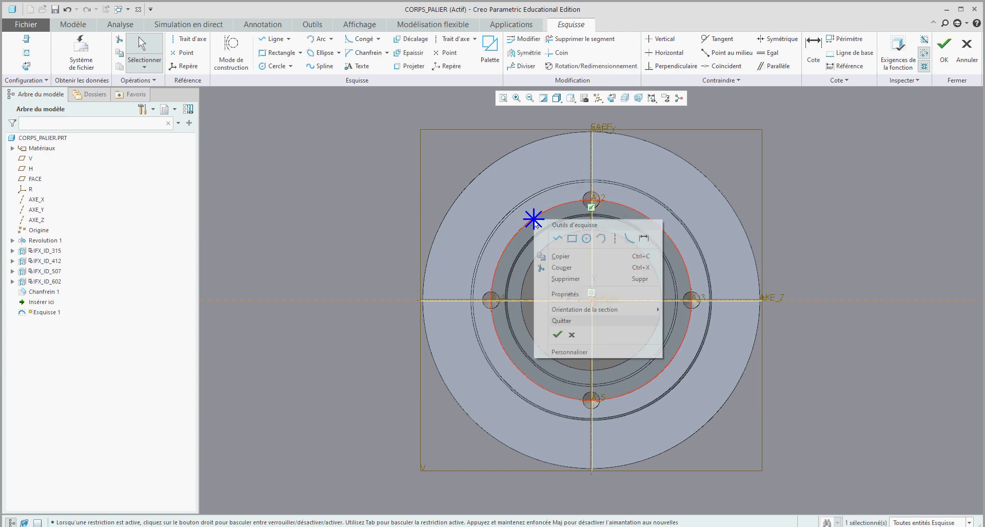
pyautogui.click(564, 294)
pyautogui.click(215, 140)
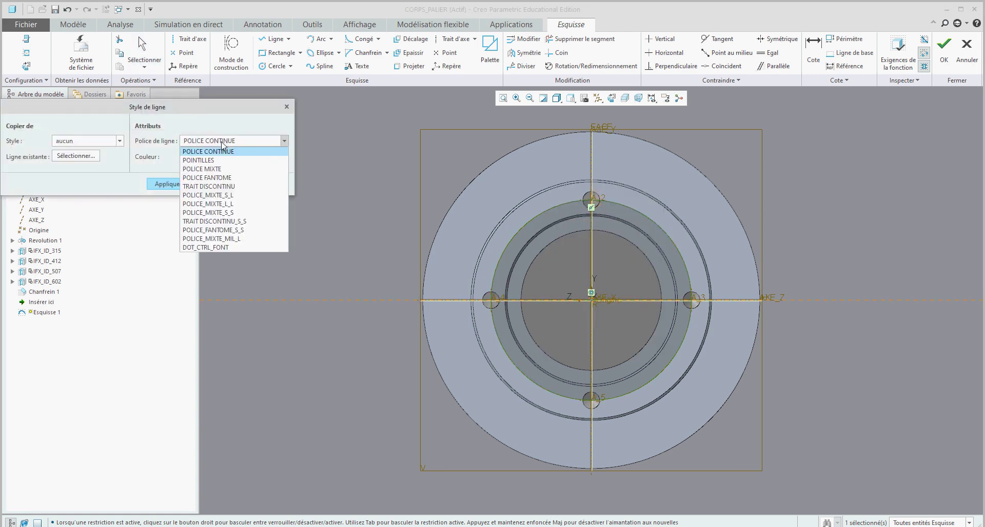
pyautogui.click(222, 170)
pyautogui.click(164, 185)
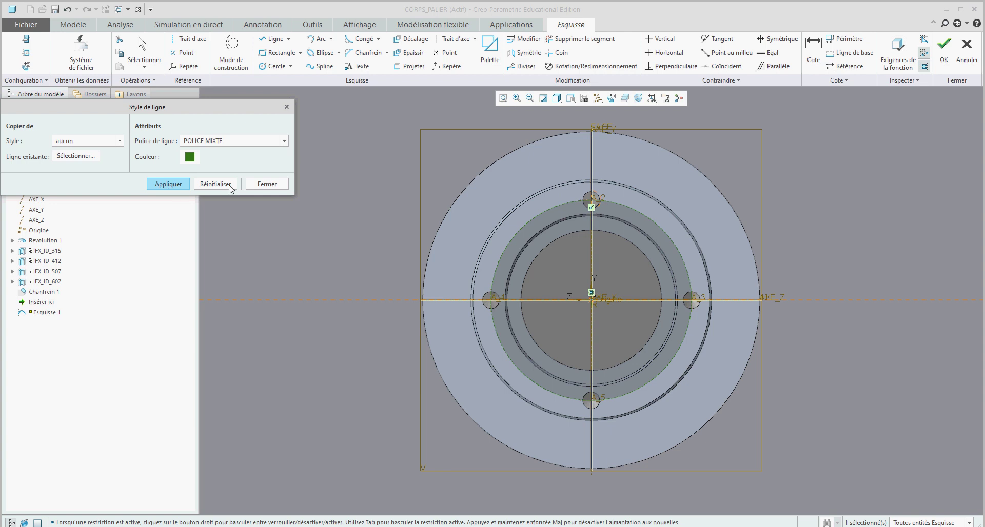
pyautogui.click(270, 183)
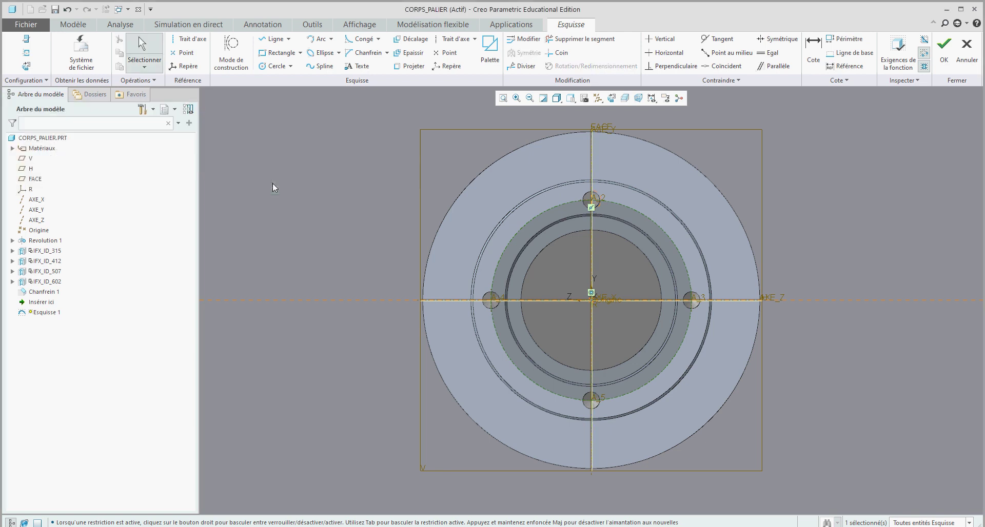
pyautogui.click(944, 52)
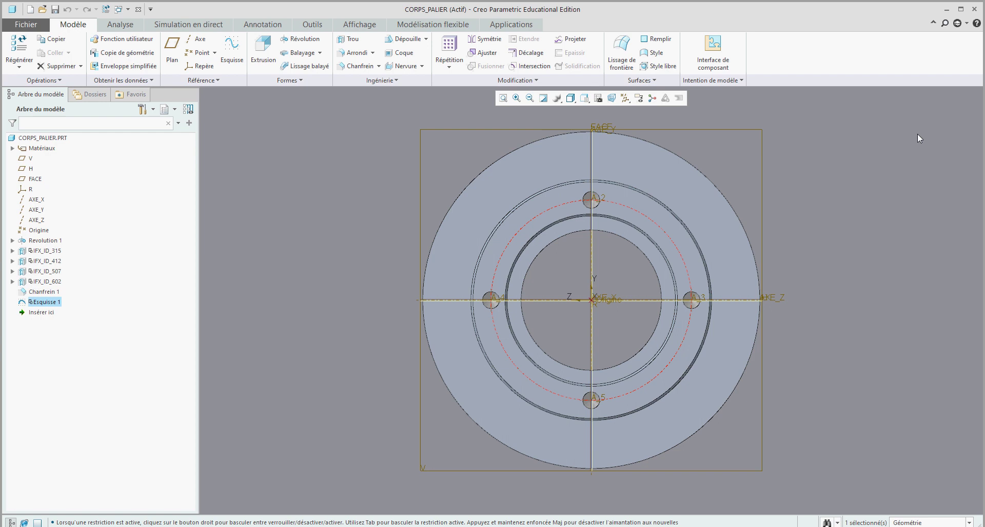
# Step: Switch back to the CORPS_PALIER drawing window and inspect the hole circle in the new projection view
pyautogui.click(128, 8)
pyautogui.click(191, 32)
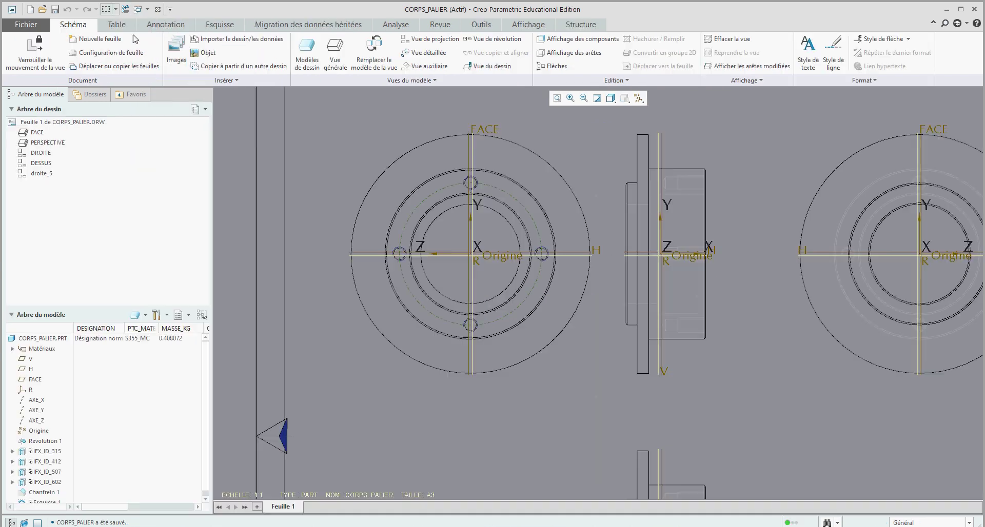
pyautogui.scroll(-5, 523, 202)
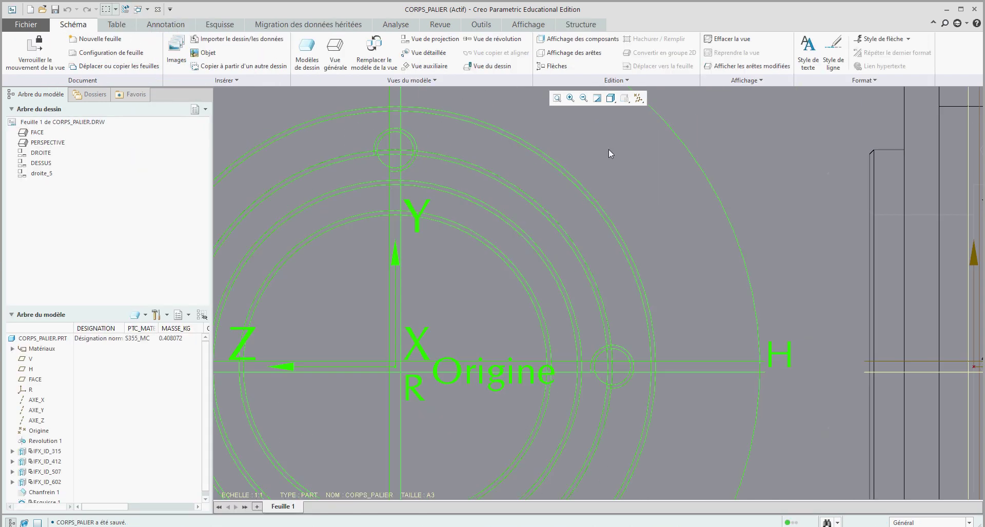
pyautogui.scroll(3, 669, 172)
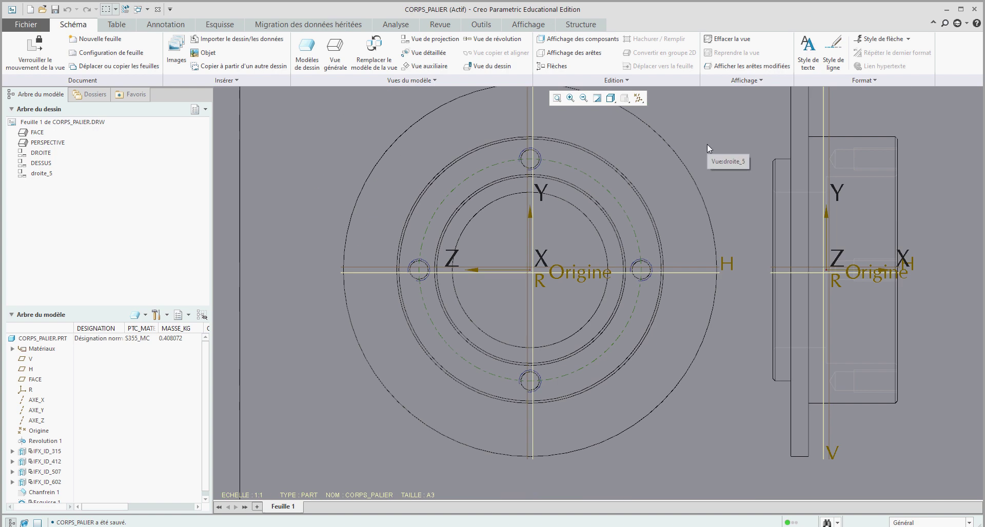
# Step: Turn off the display of all axes, points, coordinate systems and planes in the drawing, and save it
pyautogui.click(639, 98)
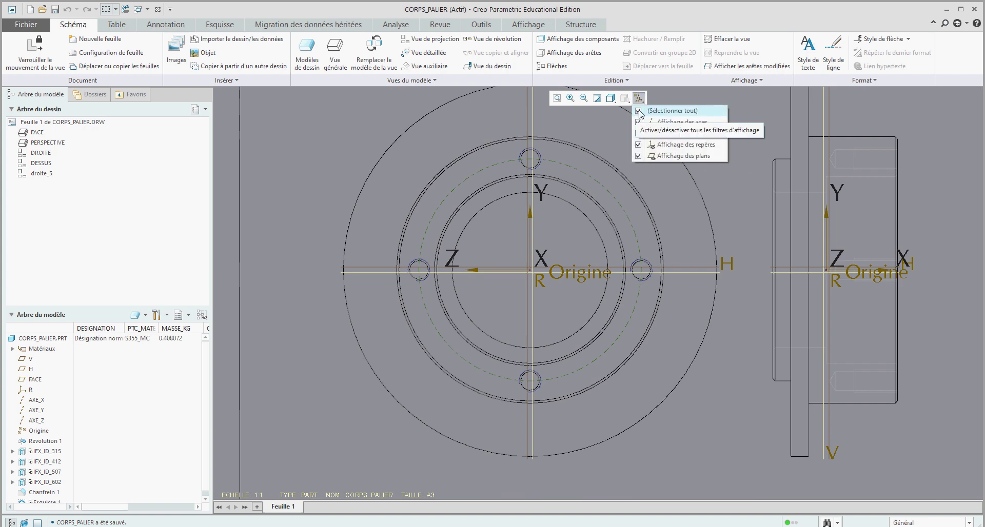
pyautogui.click(639, 110)
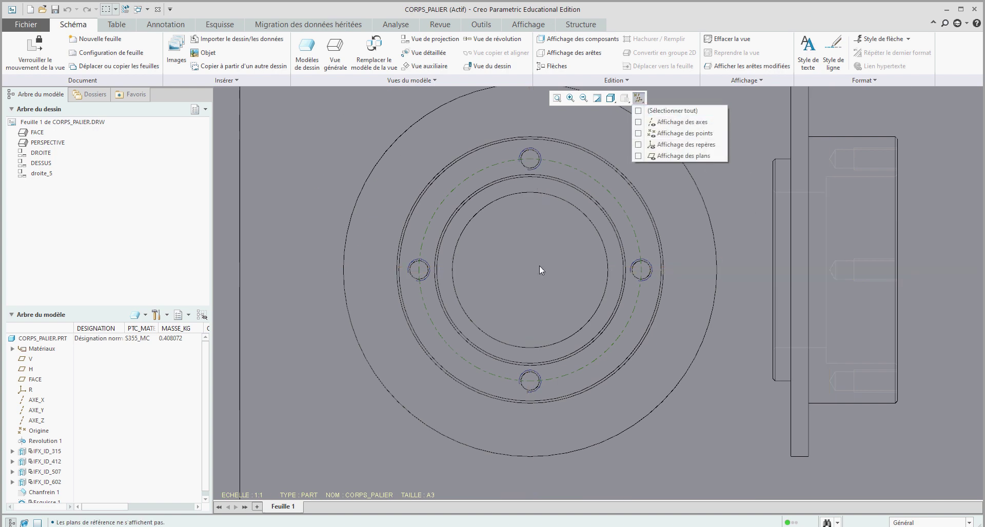
pyautogui.click(288, 264)
pyautogui.scroll(2, 282, 274)
pyautogui.scroll(-1, 279, 273)
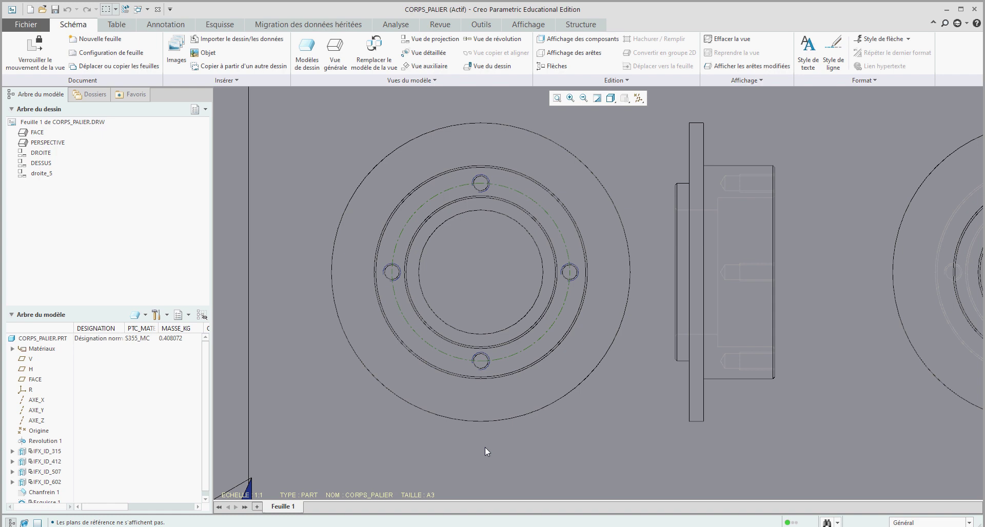
pyautogui.hotkey('ctrl', 's')
# Step: Switch to the CORPS_PALIER part window and start a sketch on the large flange face, viewed square to the sketch plane
pyautogui.click(147, 9)
pyautogui.click(152, 23)
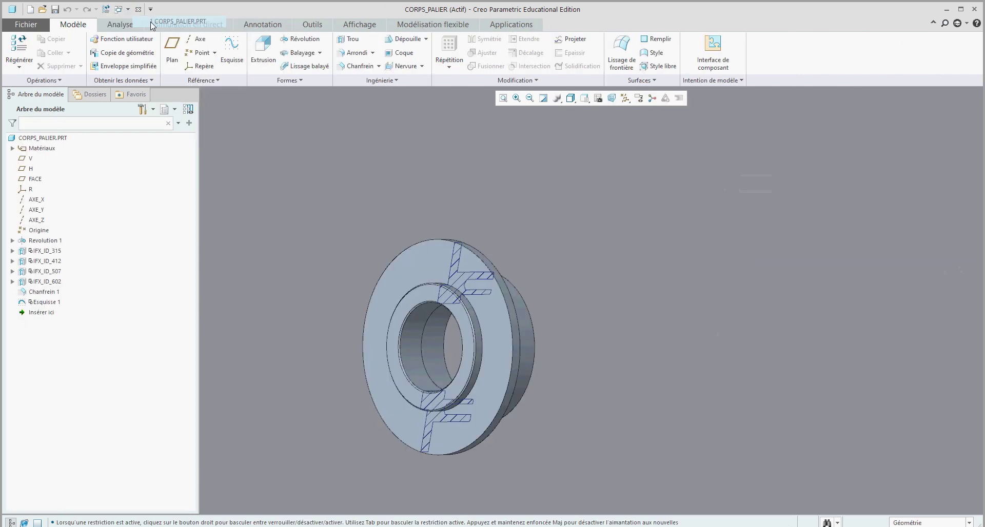
pyautogui.moveTo(605, 316); pyautogui.dragTo(629, 306, button='middle')
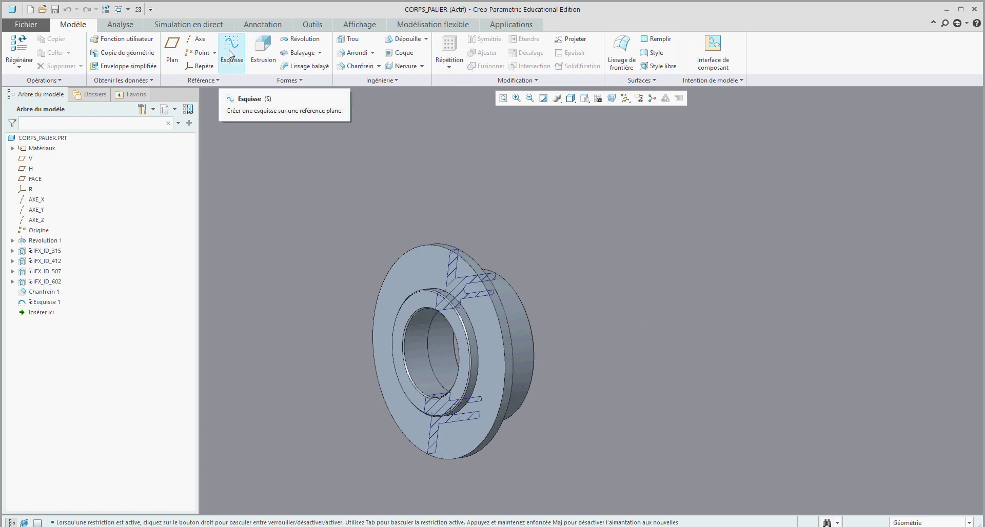
pyautogui.click(231, 51)
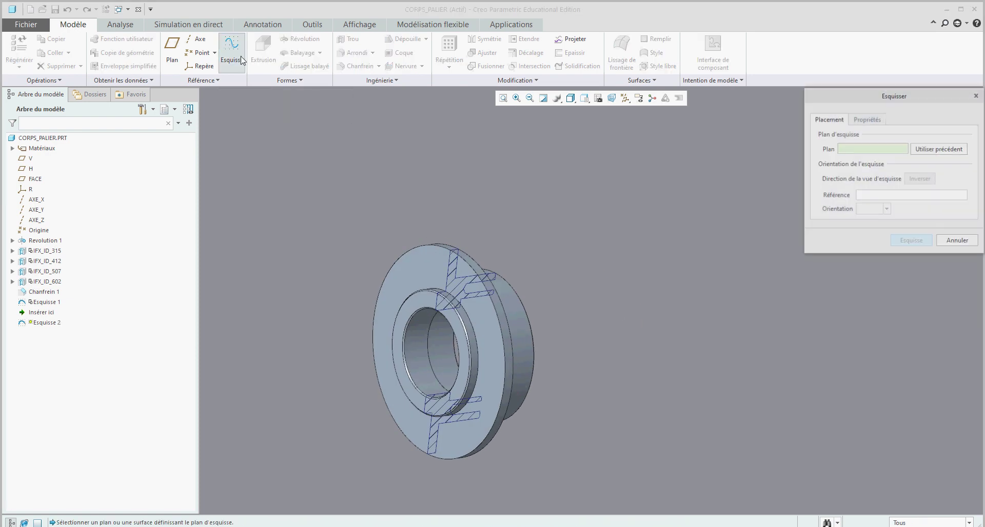
pyautogui.click(416, 285)
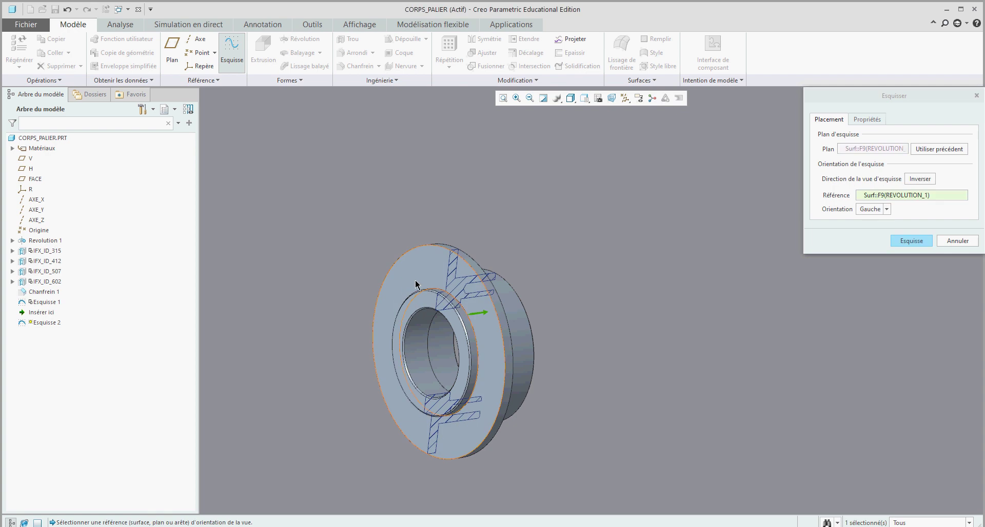
pyautogui.click(906, 241)
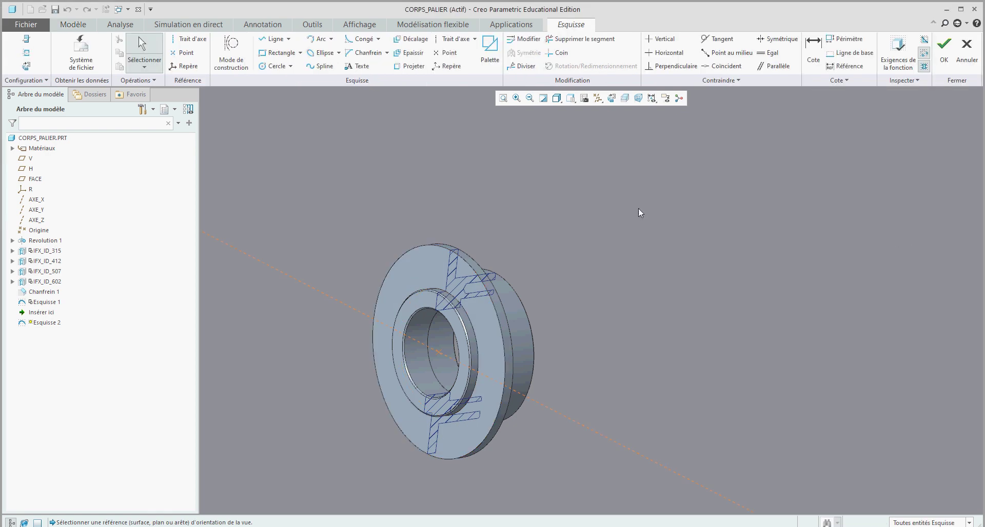
pyautogui.click(25, 65)
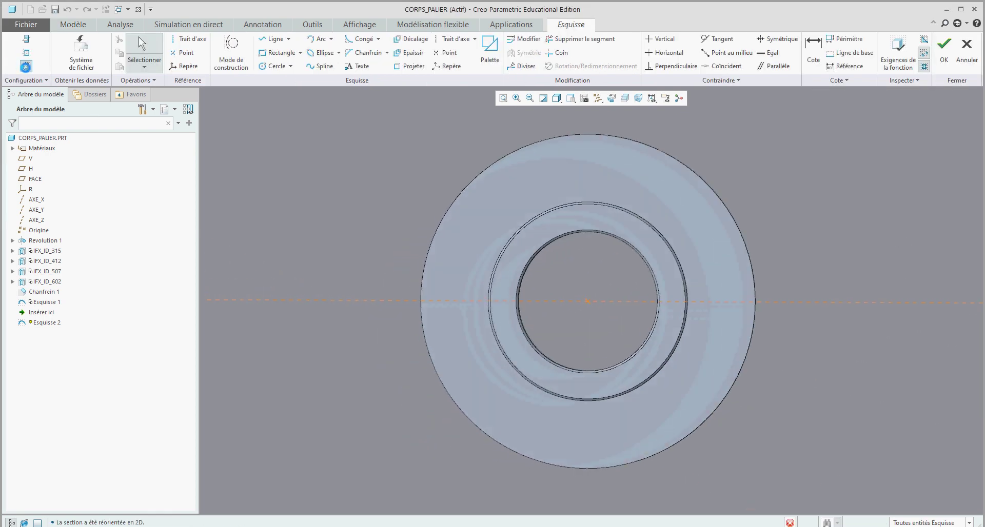
# Step: Sketch a circle centred on the origin within the flange face and set its diameter to 70 mm
pyautogui.click(272, 66)
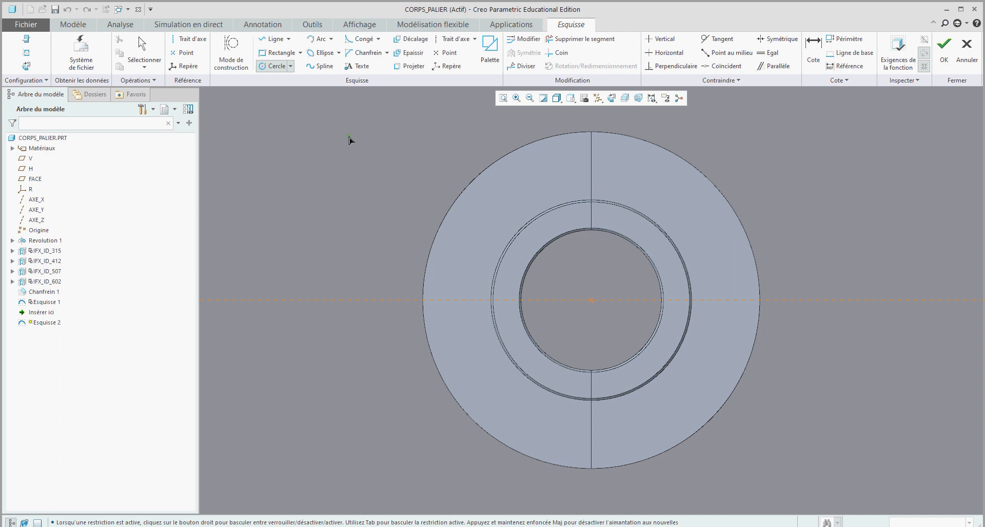
pyautogui.click(591, 301)
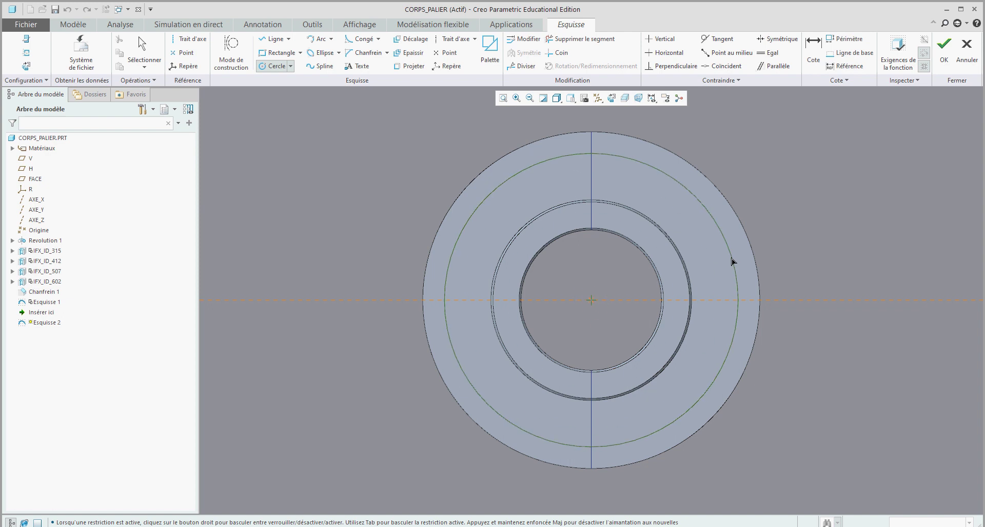
pyautogui.click(733, 260)
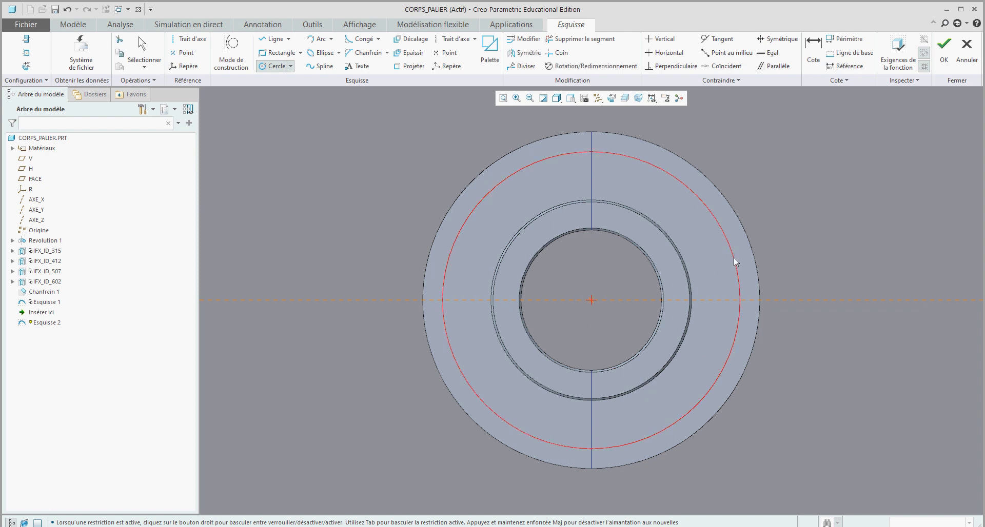
pyautogui.middleClick(295, 171)
pyautogui.doubleClick(413, 156)
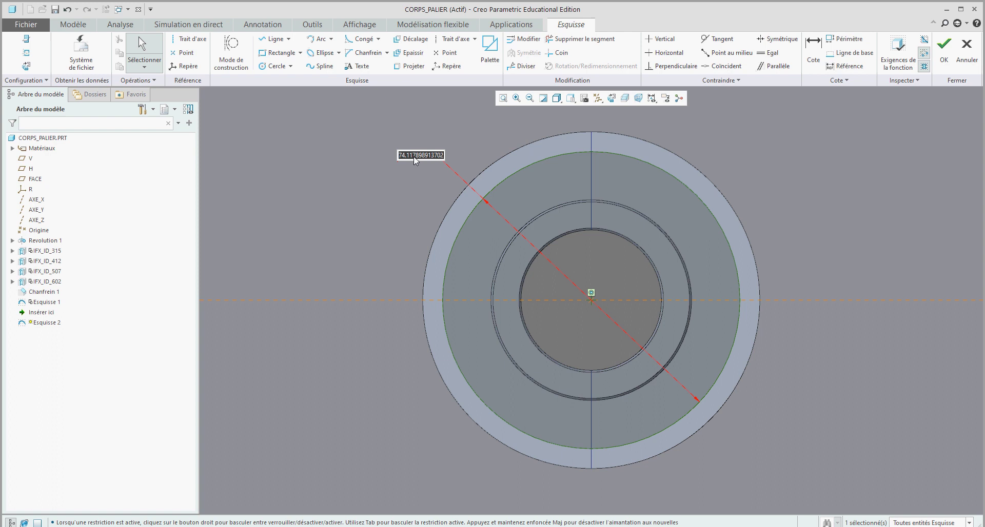
pyautogui.write('70')
pyautogui.press('Return')
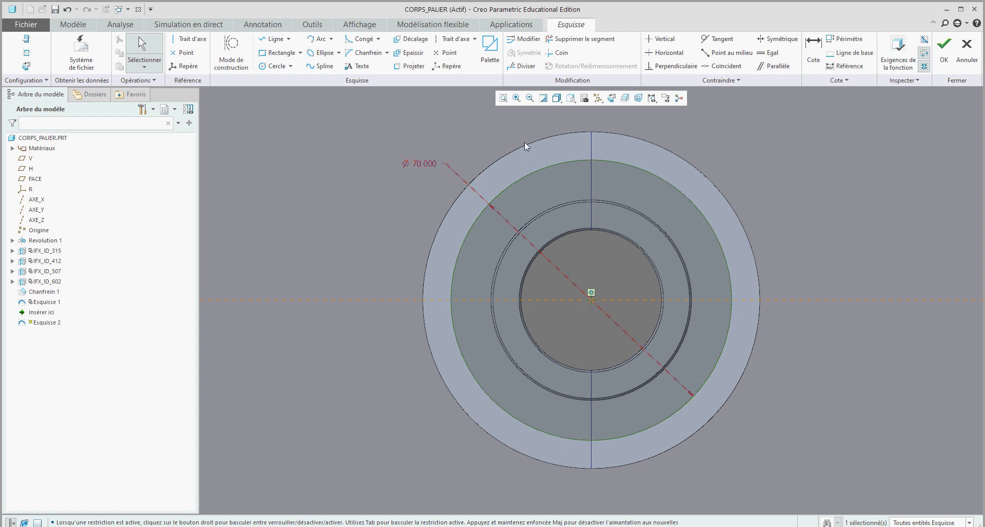
# Step: Set the line font of the 70 mm circle to POLICE MIXTE
pyautogui.click(518, 183)
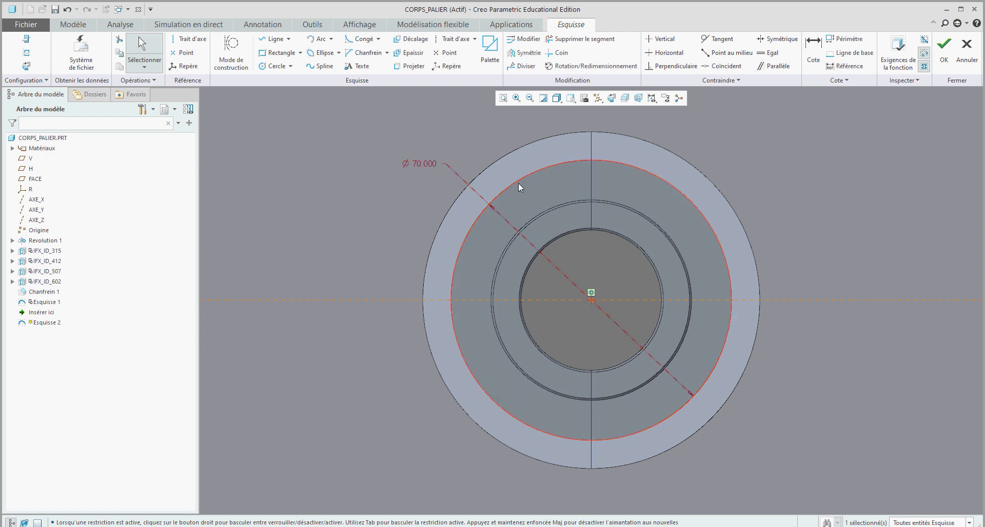
pyautogui.rightClick(518, 183)
pyautogui.click(541, 258)
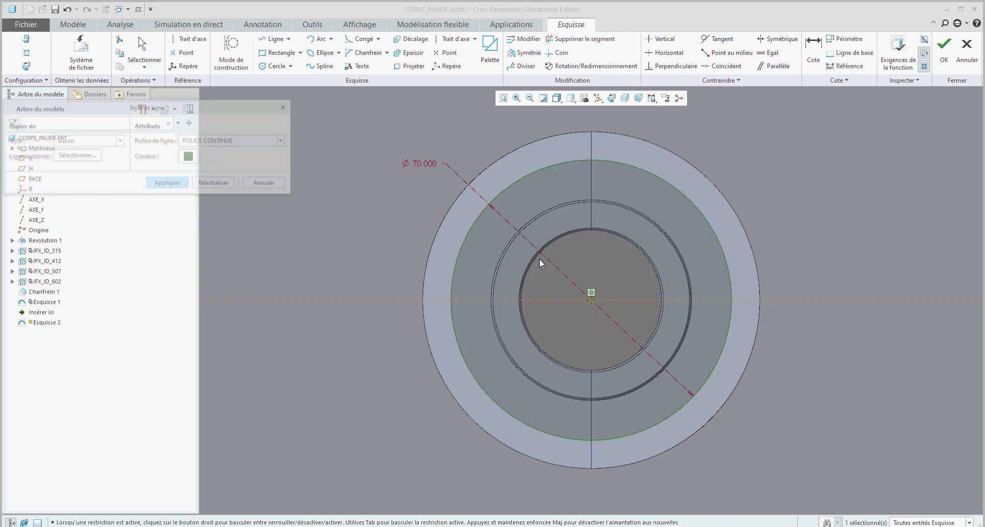
pyautogui.click(237, 145)
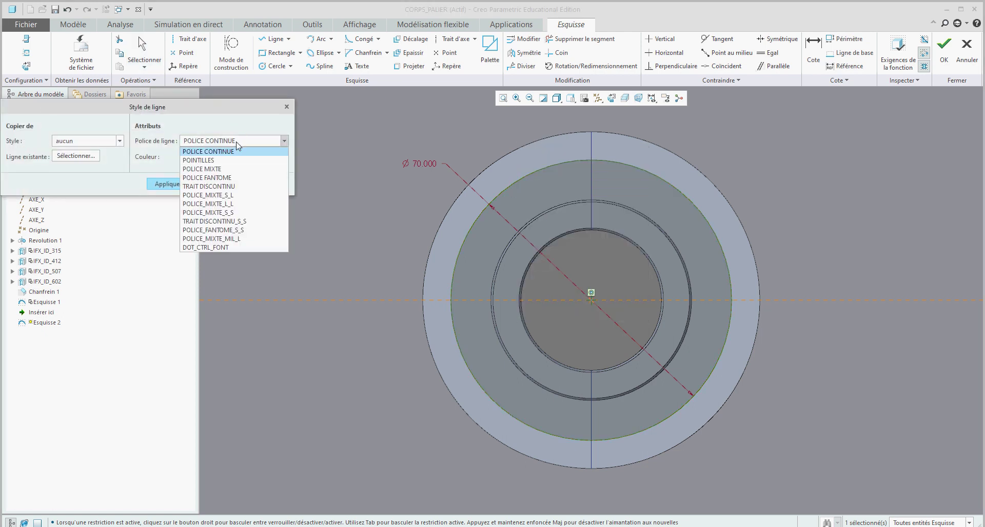
pyautogui.click(238, 169)
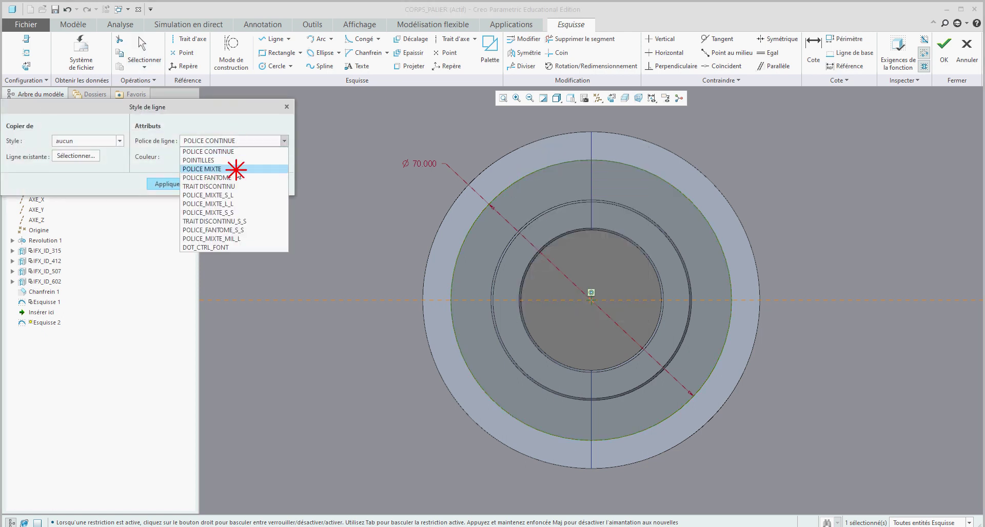
pyautogui.click(170, 184)
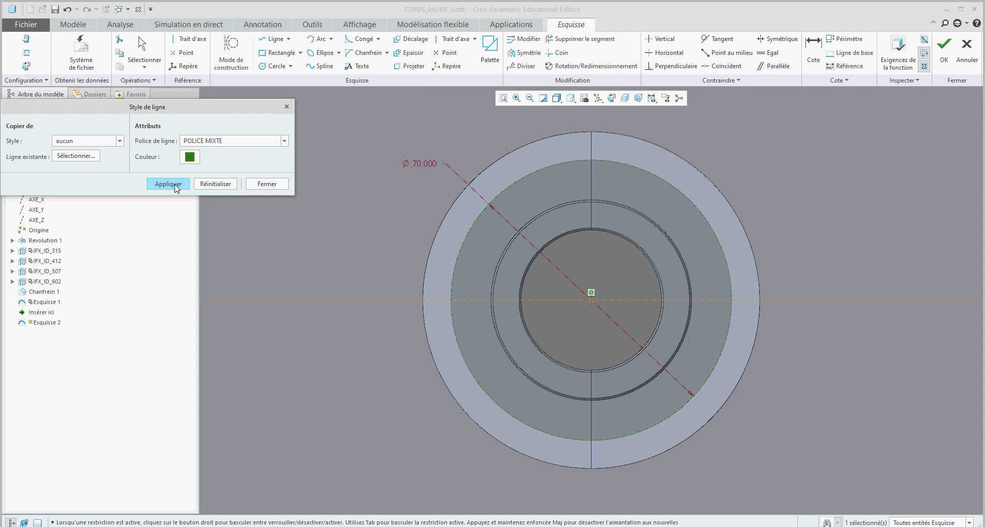
pyautogui.click(275, 185)
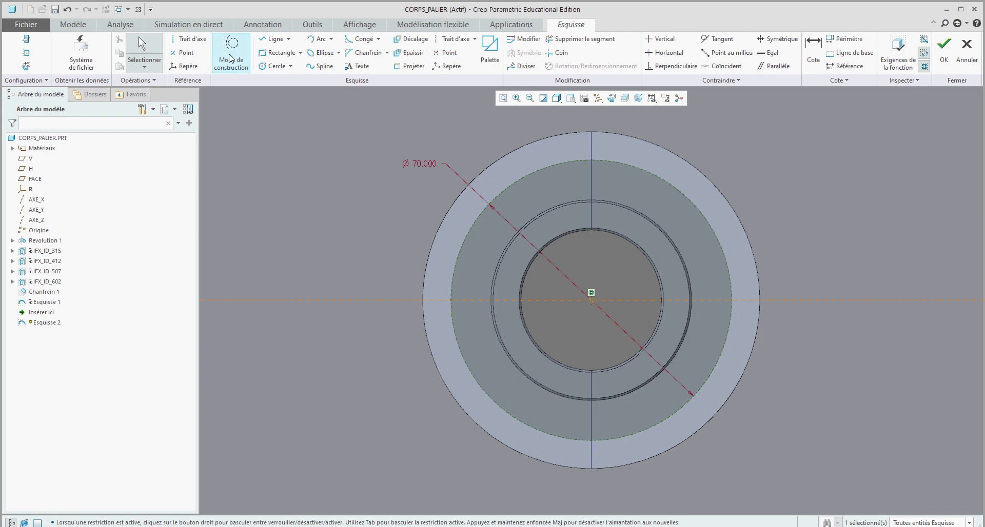
# Step: Place four reference points on the circle at its horizontal and vertical quadrants and finish the sketch
pyautogui.click(186, 53)
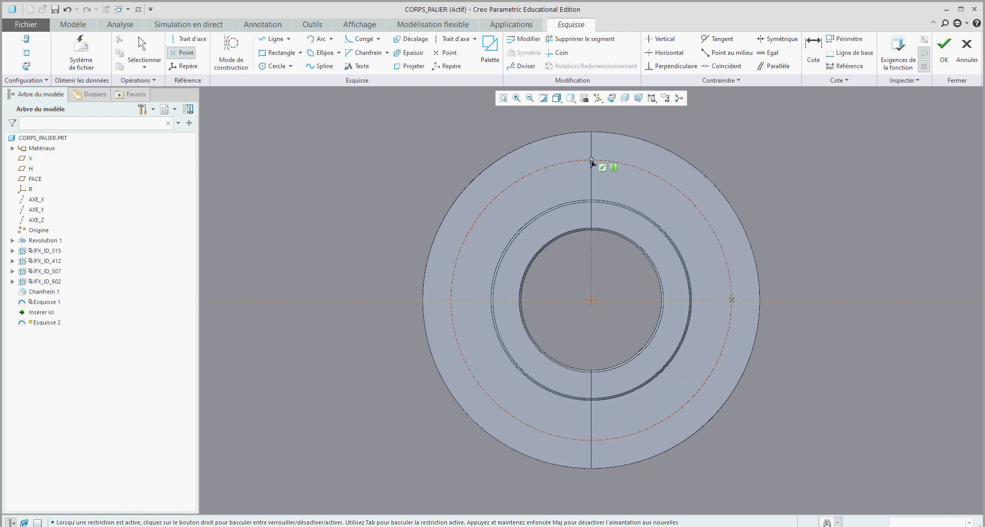
pyautogui.click(450, 300)
pyautogui.click(591, 440)
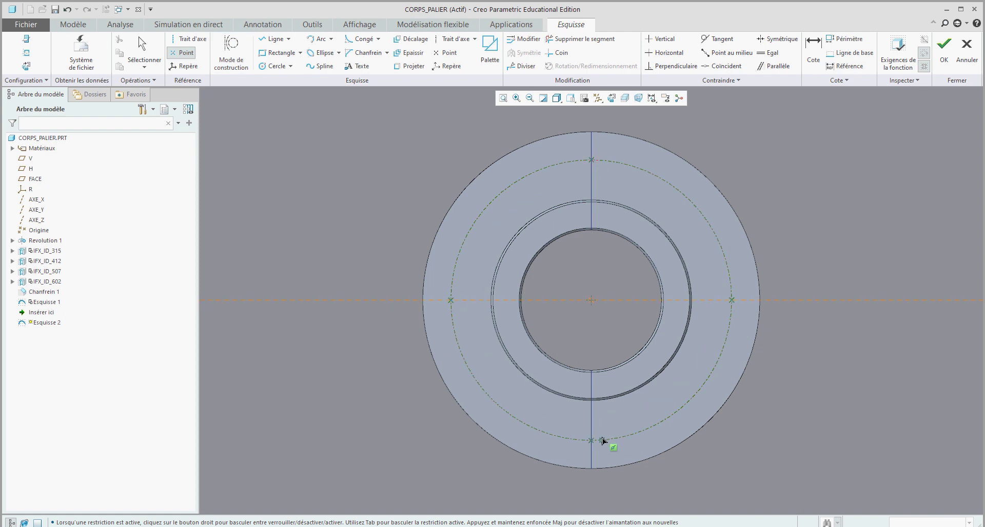
pyautogui.click(945, 52)
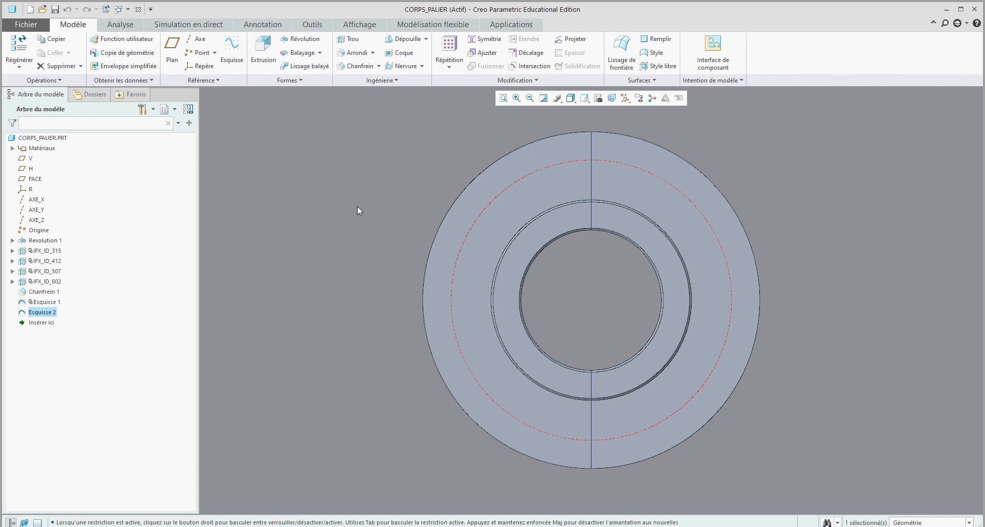
pyautogui.moveTo(357, 206); pyautogui.dragTo(380, 207, button='middle')
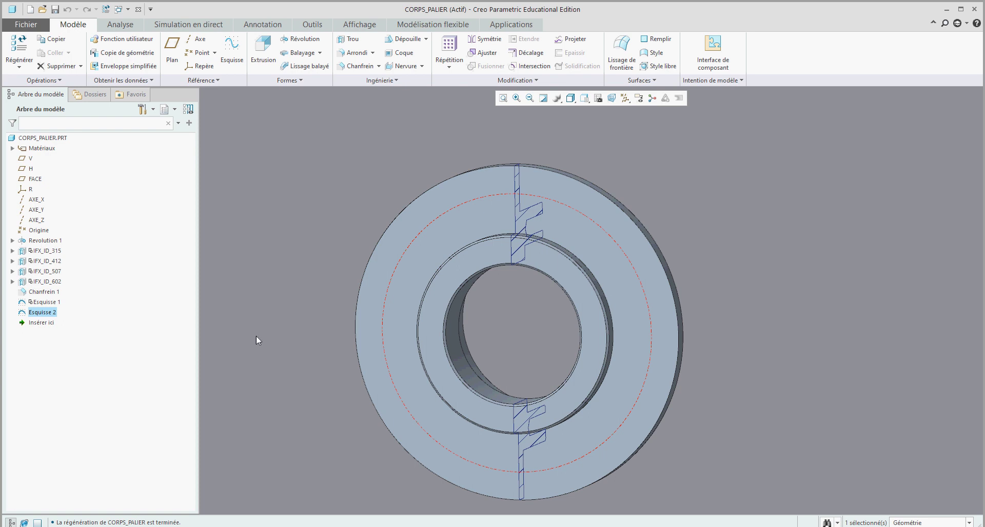
pyautogui.click(263, 301)
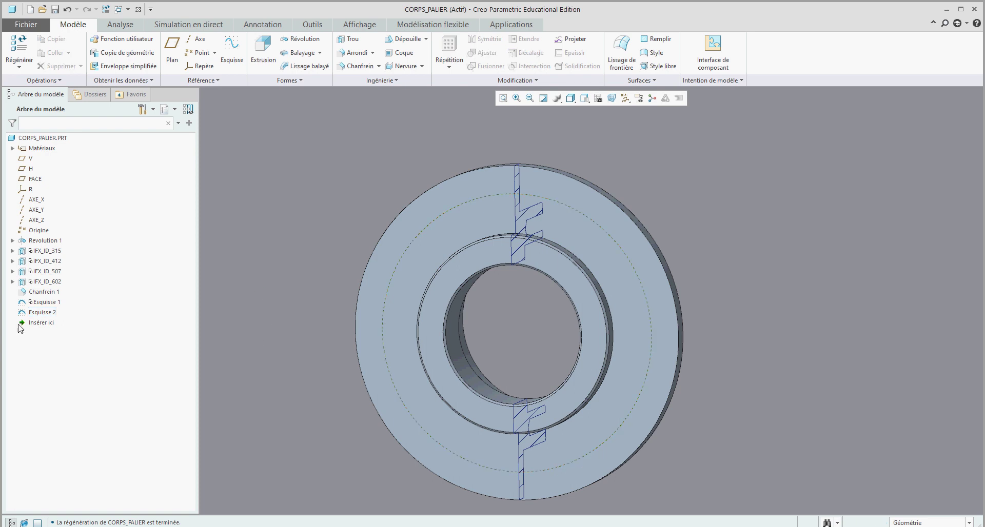
# Step: Create a 7 mm diameter through hole in the flange, placed on the point of Esquisse 2
pyautogui.click(41, 313)
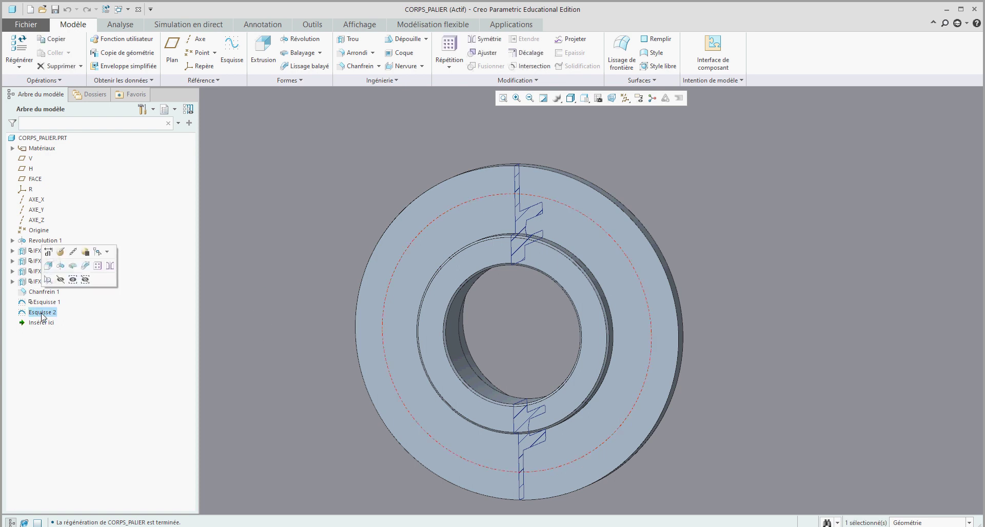
pyautogui.click(347, 40)
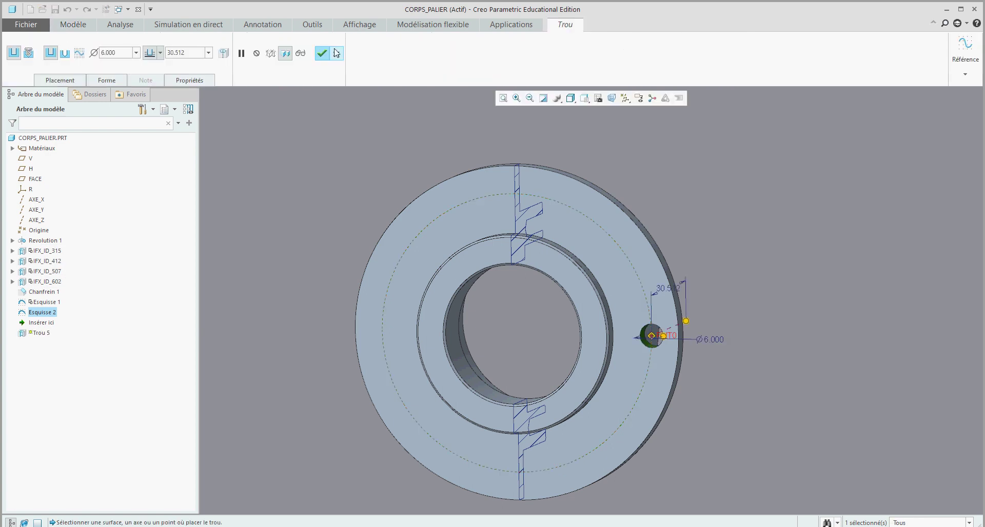
pyautogui.doubleClick(714, 341)
pyautogui.write('7')
pyautogui.press('Return')
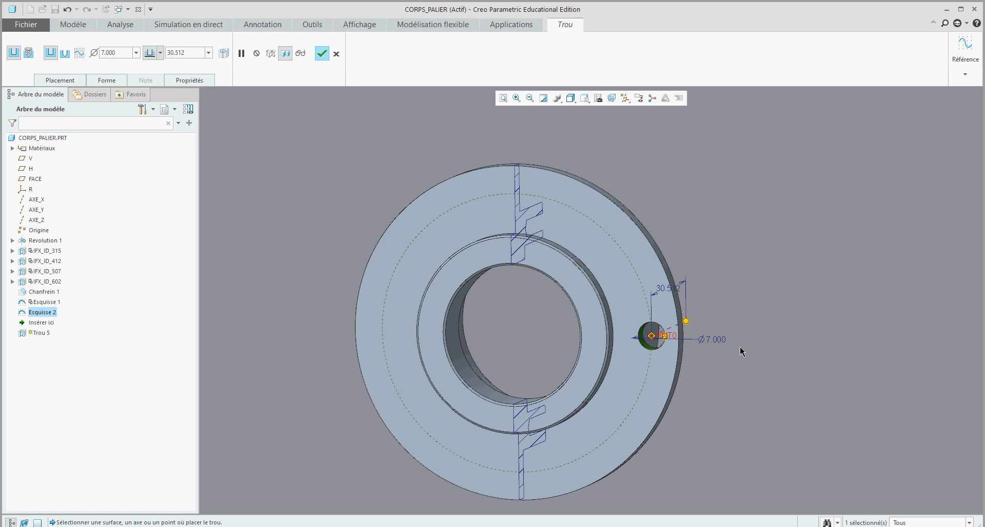
pyautogui.click(160, 53)
pyautogui.click(150, 112)
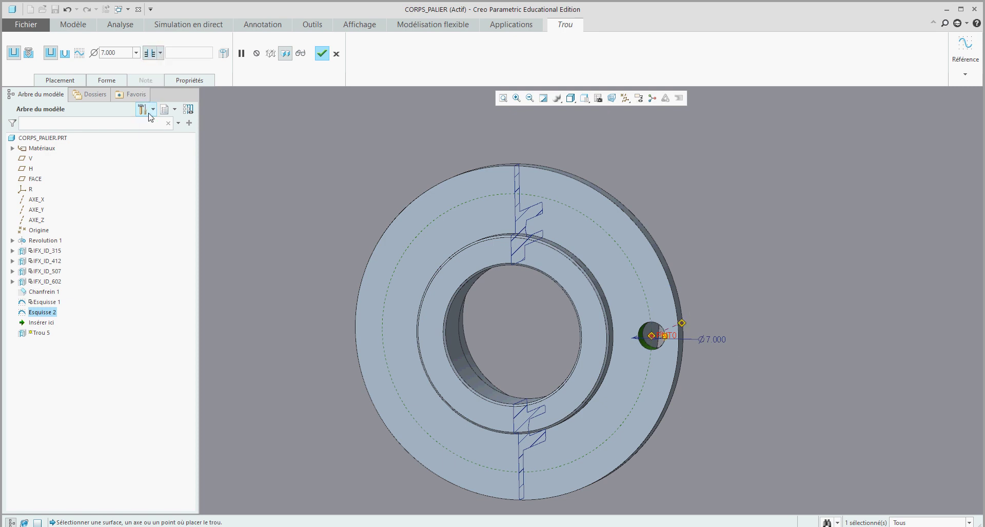
pyautogui.click(321, 53)
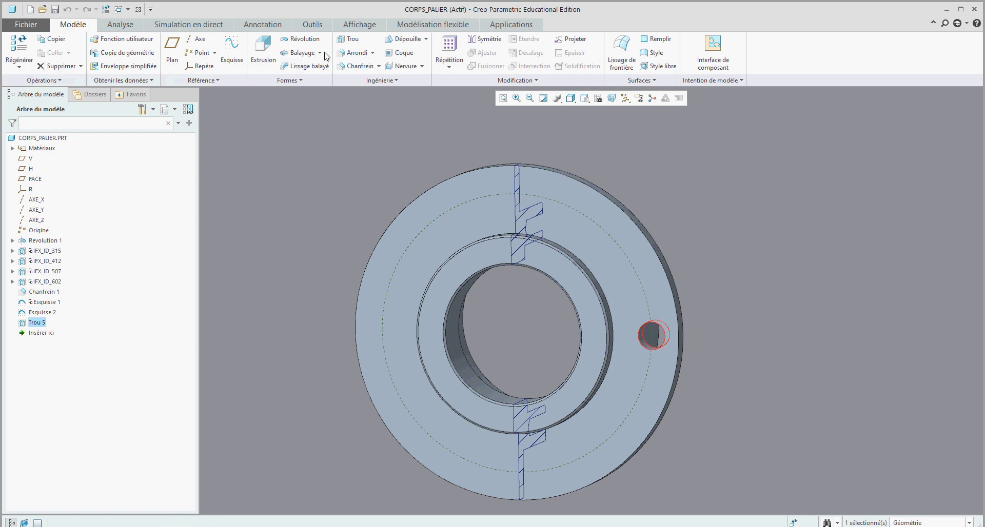
# Step: Pattern the 7 mm hole with a Point pattern that uses the points of Esquisse 2
pyautogui.rightClick(36, 327)
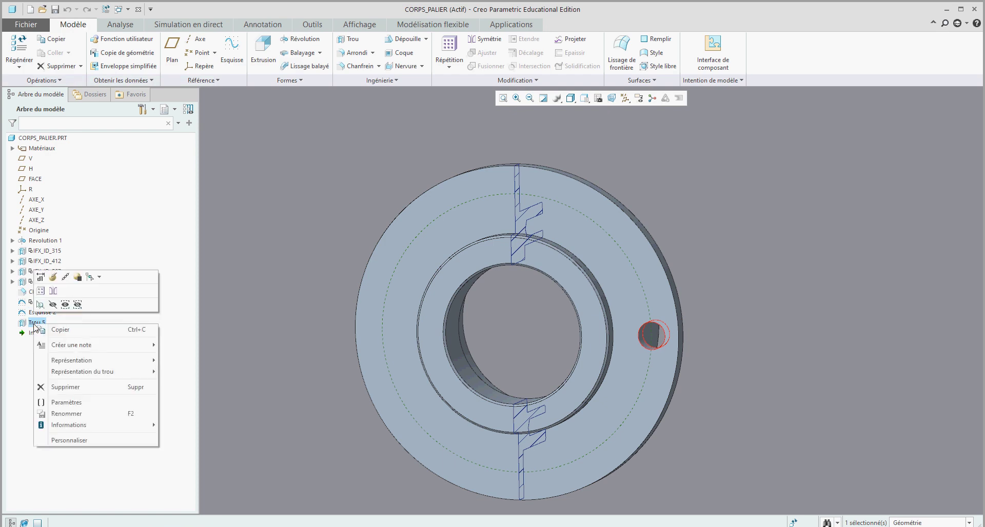
pyautogui.click(42, 293)
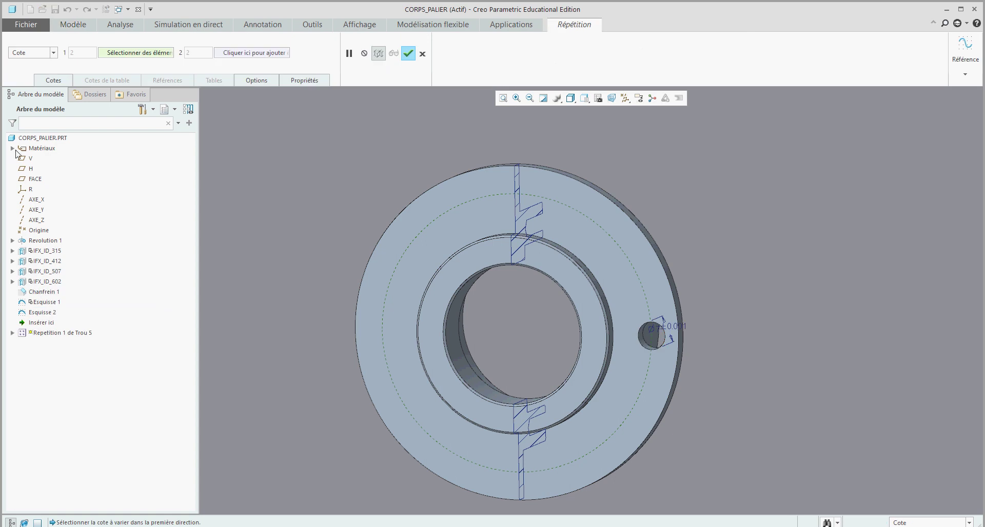
pyautogui.click(54, 53)
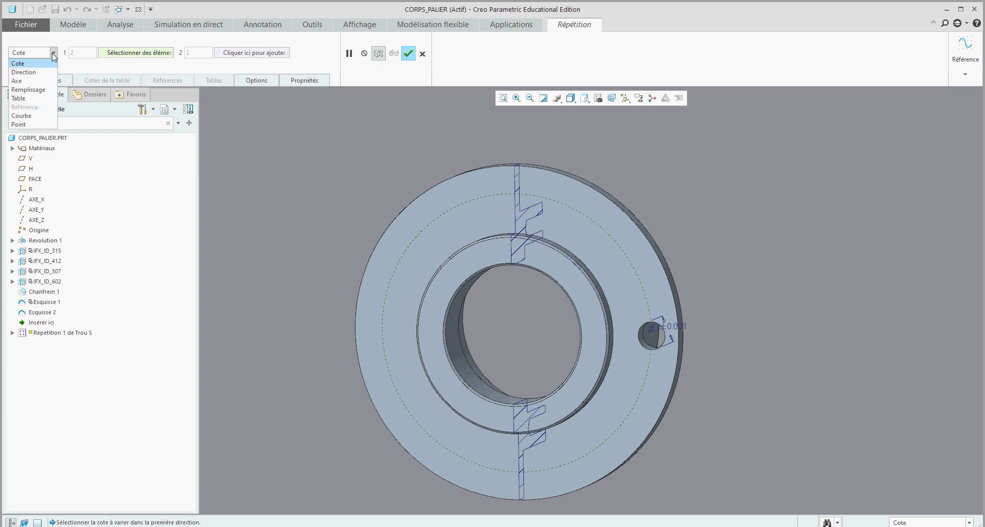
pyautogui.click(31, 125)
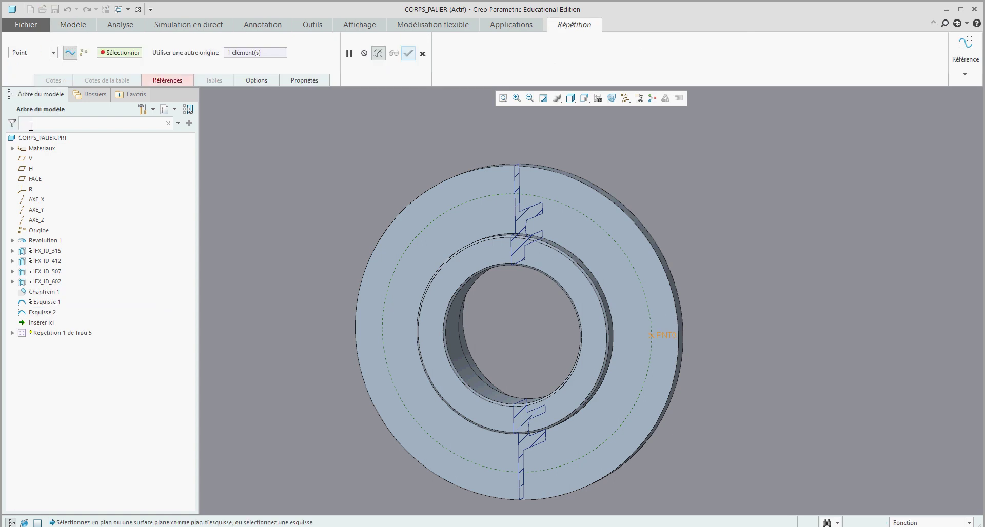
pyautogui.click(69, 53)
pyautogui.click(49, 313)
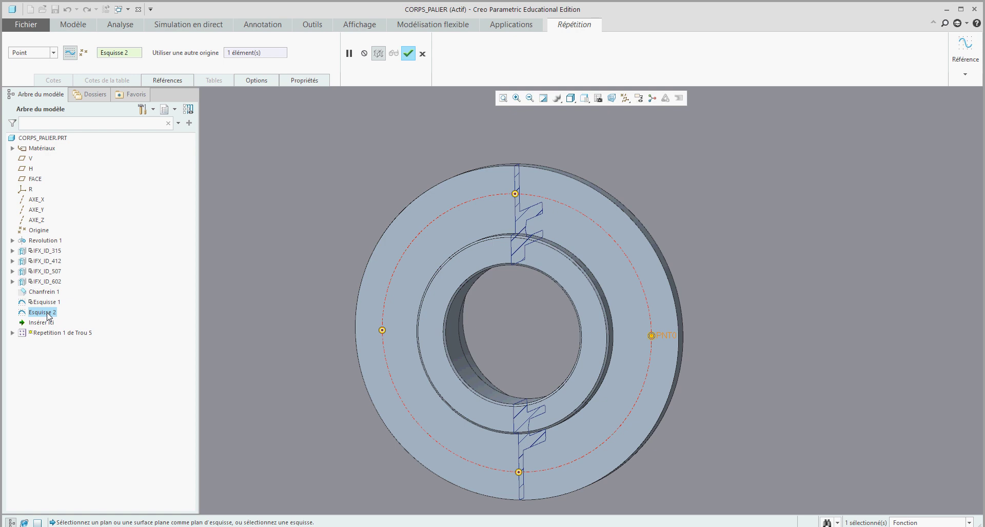
pyautogui.click(407, 53)
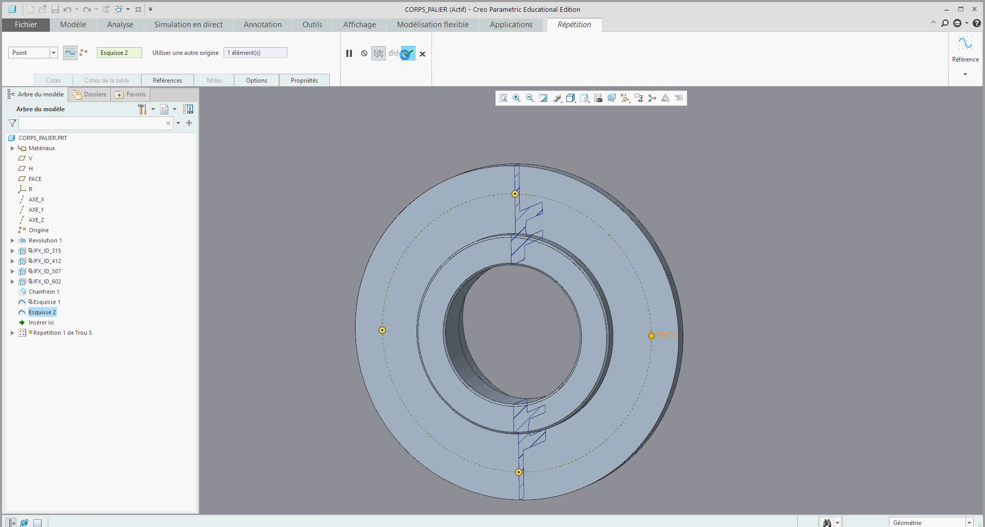
# Step: Switch back to the CORPS_PALIER drawing window and inspect the flange holes in the projection view
pyautogui.click(775, 191)
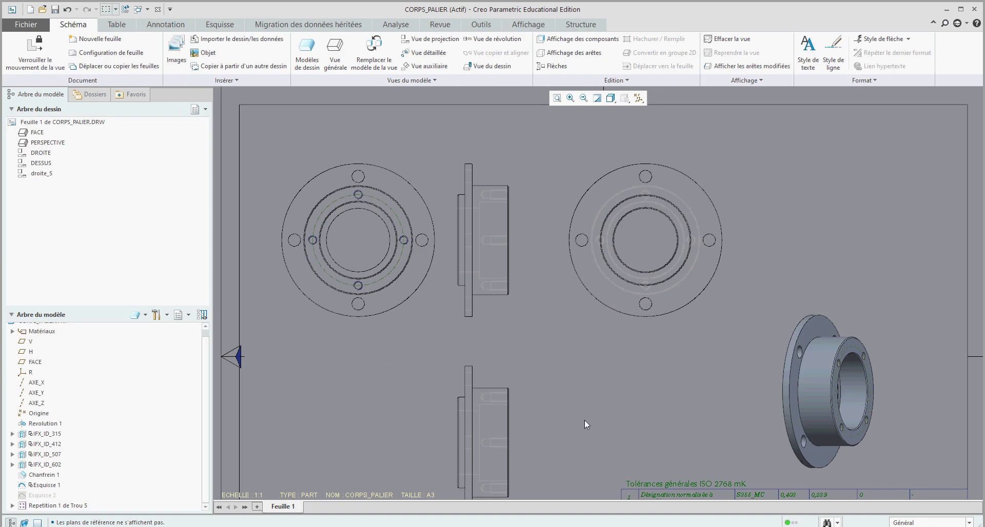
pyautogui.scroll(-3, 667, 138)
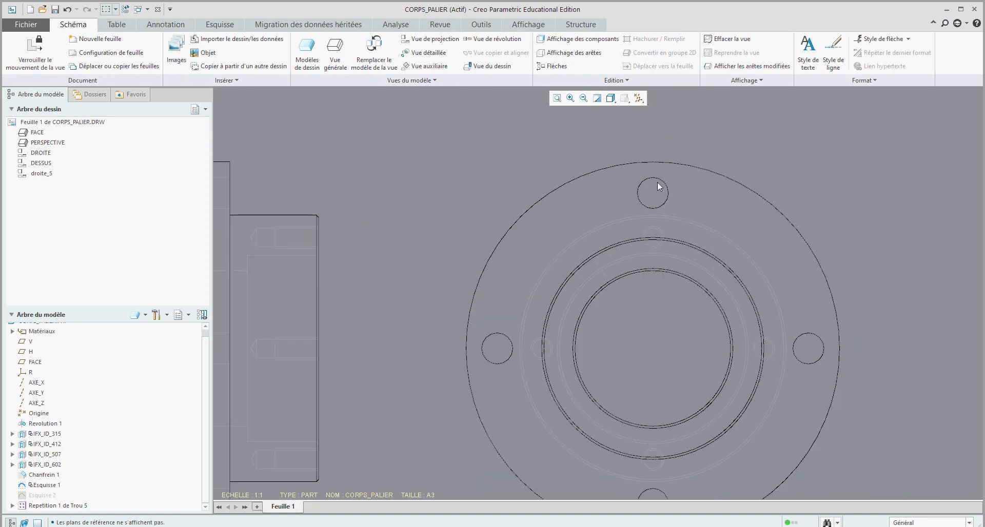
# Step: Show the hidden Esquisse 2 in the drawing and inspect its chain-line circle in the rear projection view
pyautogui.scroll(2, 626, 192)
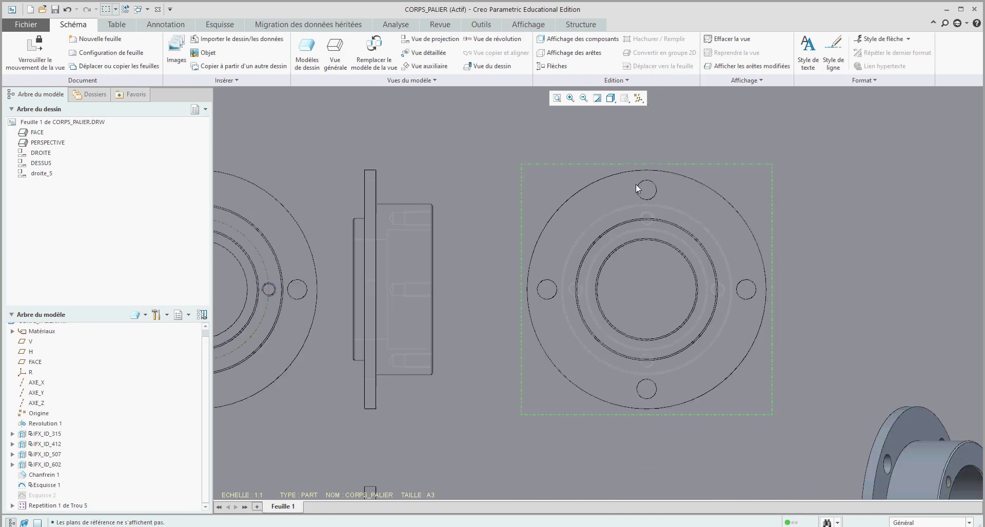
pyautogui.click(43, 496)
pyautogui.rightClick(45, 498)
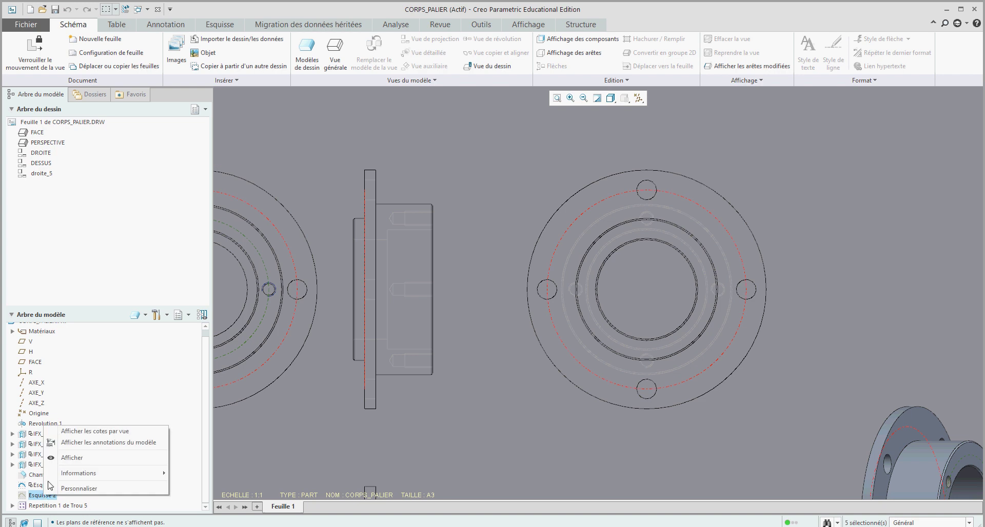
pyautogui.click(57, 459)
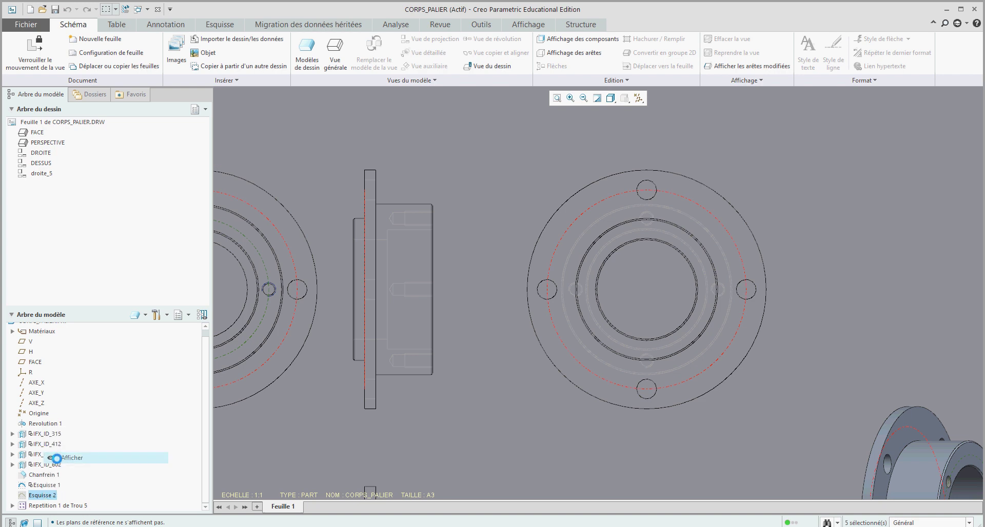
pyautogui.click(494, 452)
pyautogui.scroll(-5, 641, 190)
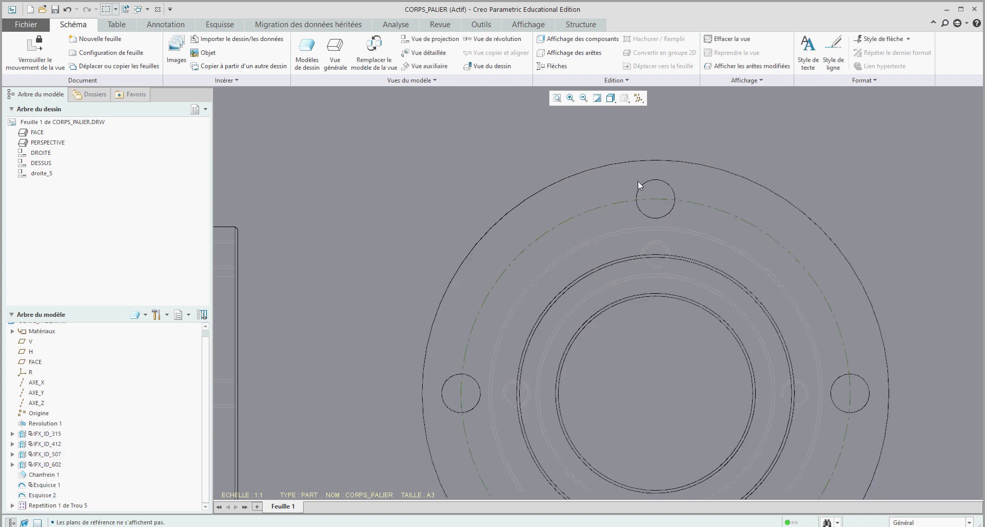
pyautogui.scroll(5, 584, 242)
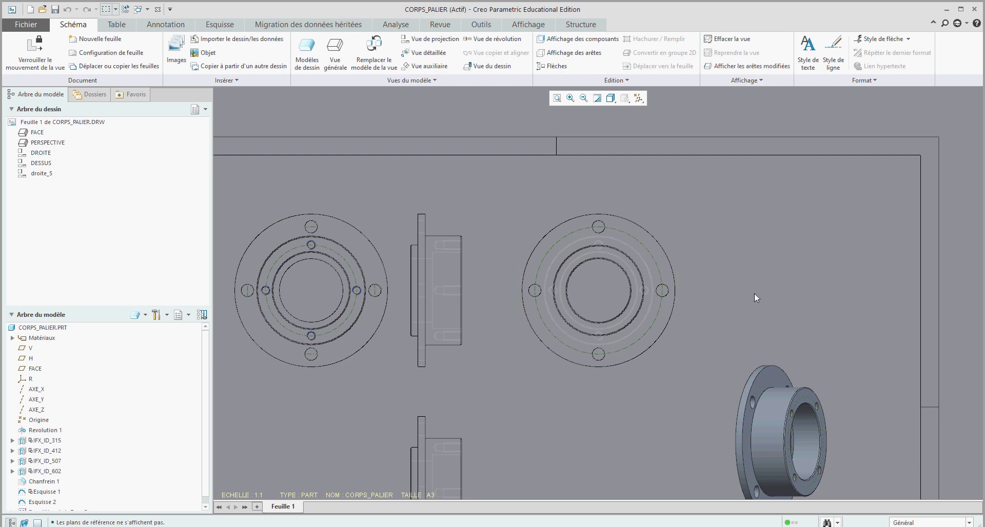
# Step: Switch to the CORPS_PALIER part window and set the Esquisse 2 circle diameter to 72 mm
pyautogui.click(147, 9)
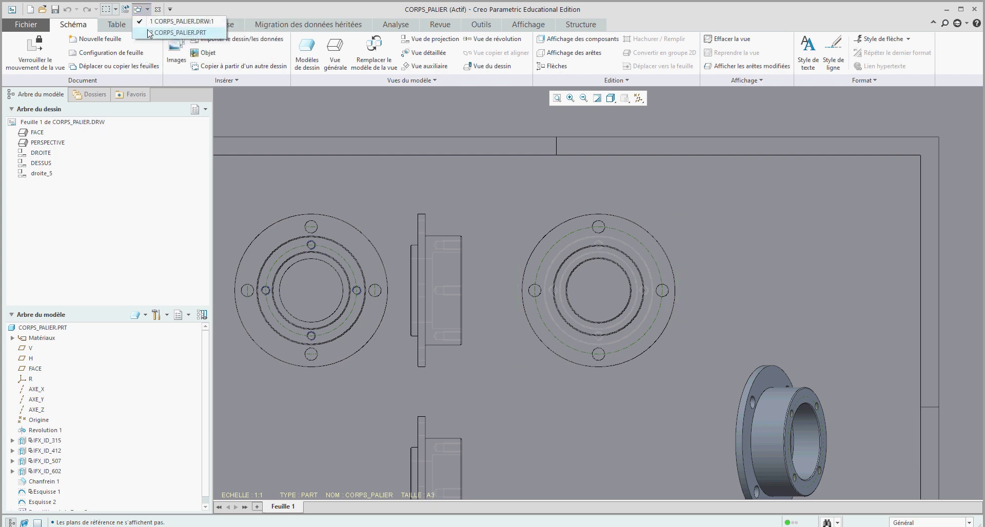
pyautogui.click(149, 33)
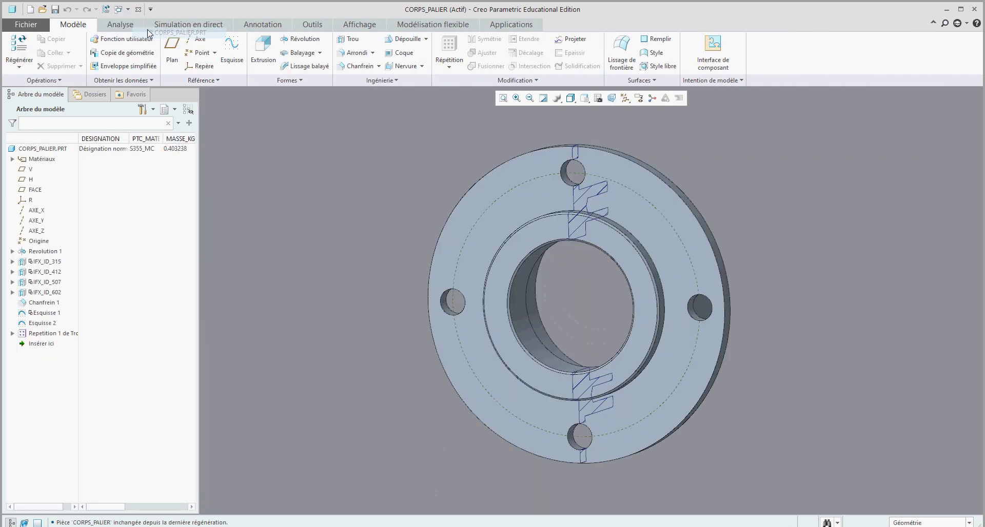
pyautogui.click(36, 324)
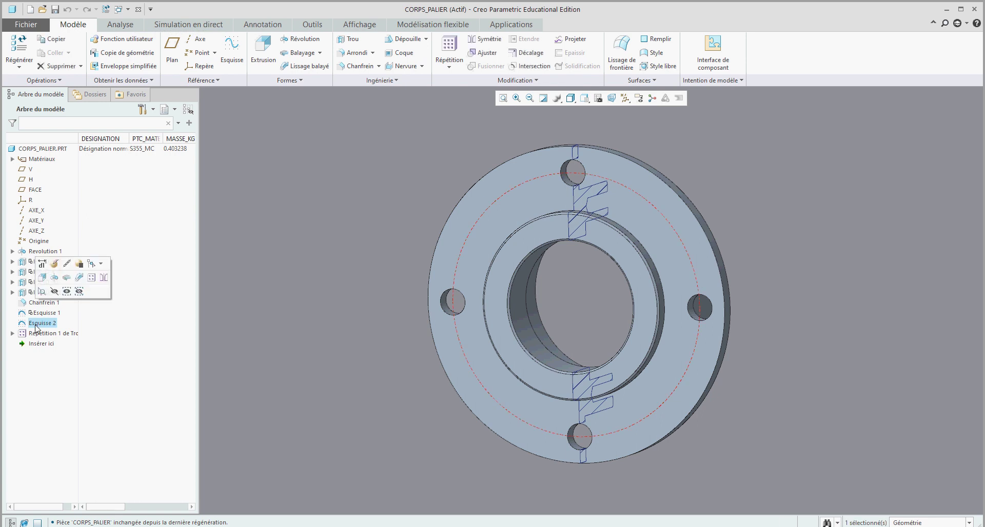
pyautogui.click(42, 264)
pyautogui.doubleClick(464, 170)
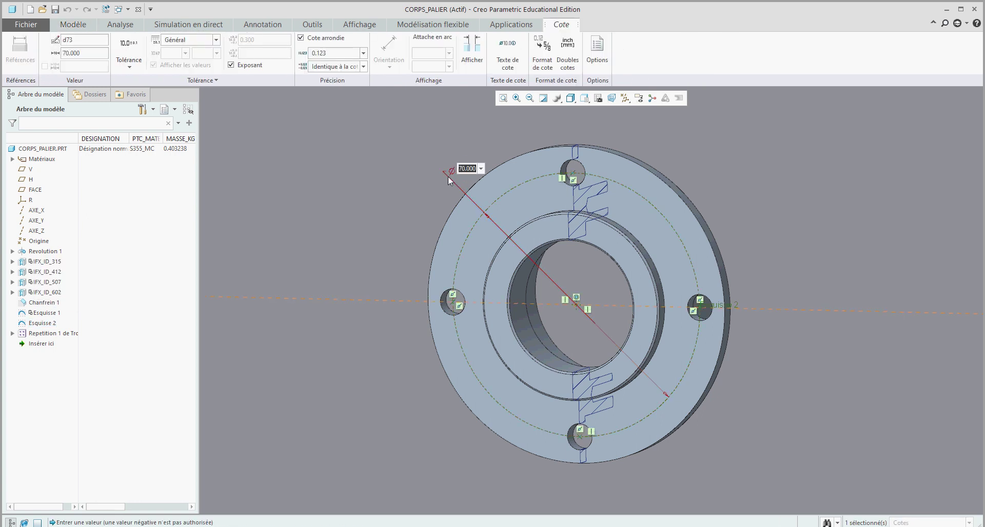
pyautogui.write('72')
pyautogui.press('Return')
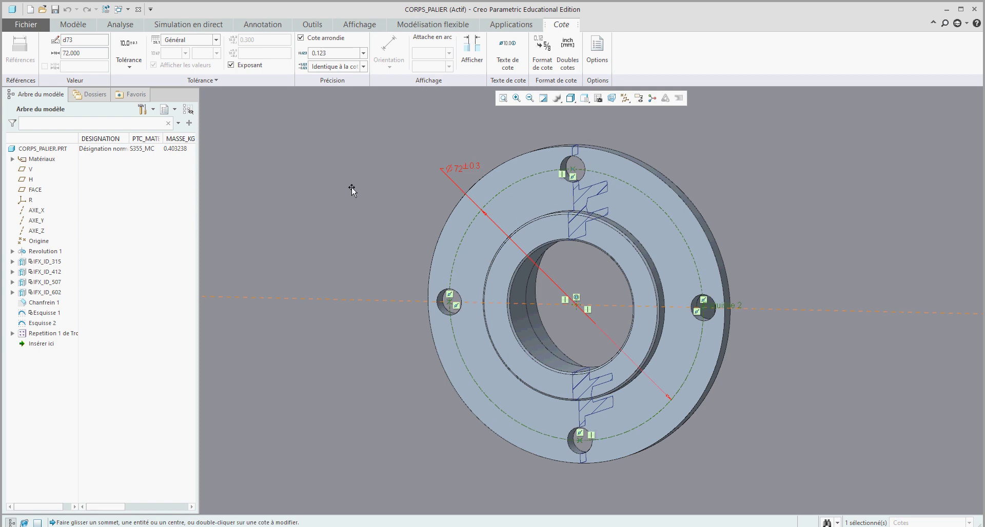
pyautogui.click(352, 193)
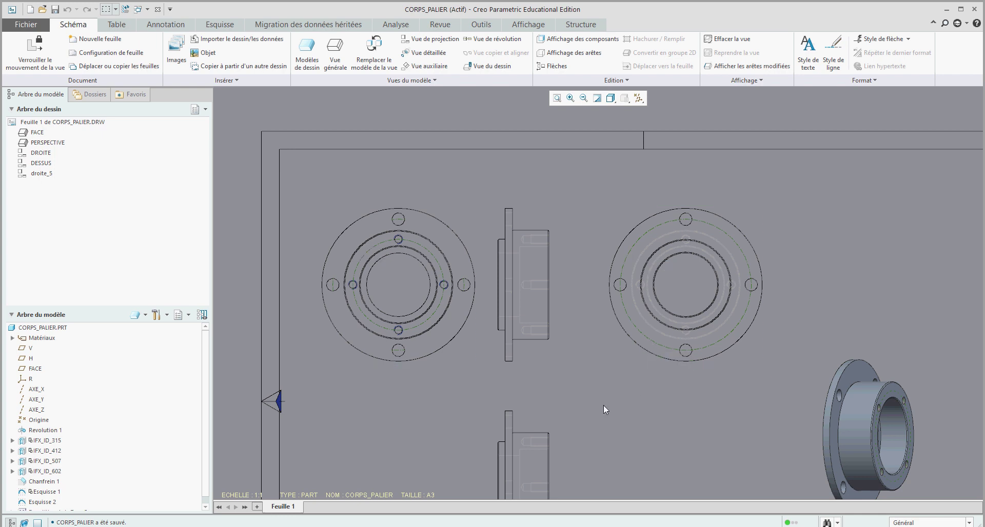
# Step: In the CORPS_PALIER part, redefine Esquisse 2 so that its sketch plane is the hub-side face of the flange
pyautogui.click(147, 9)
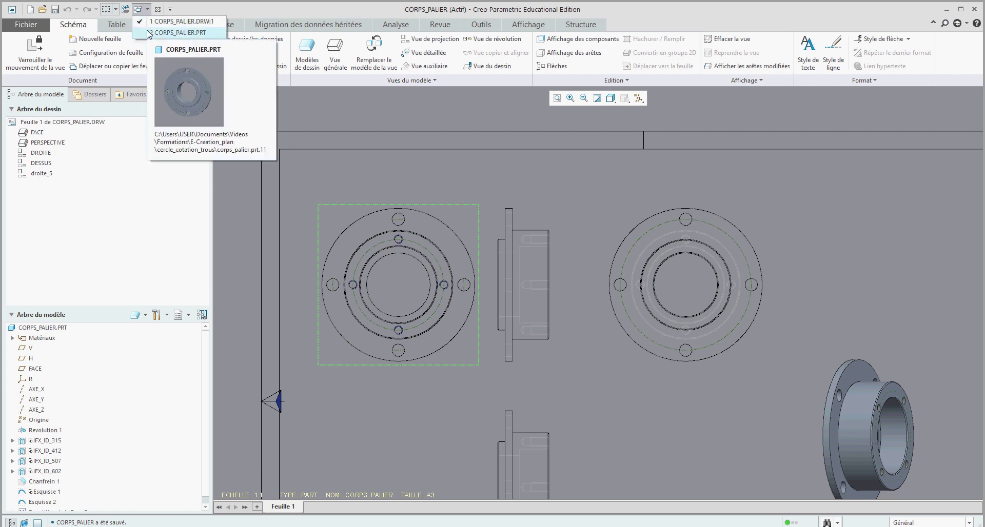
pyautogui.click(169, 32)
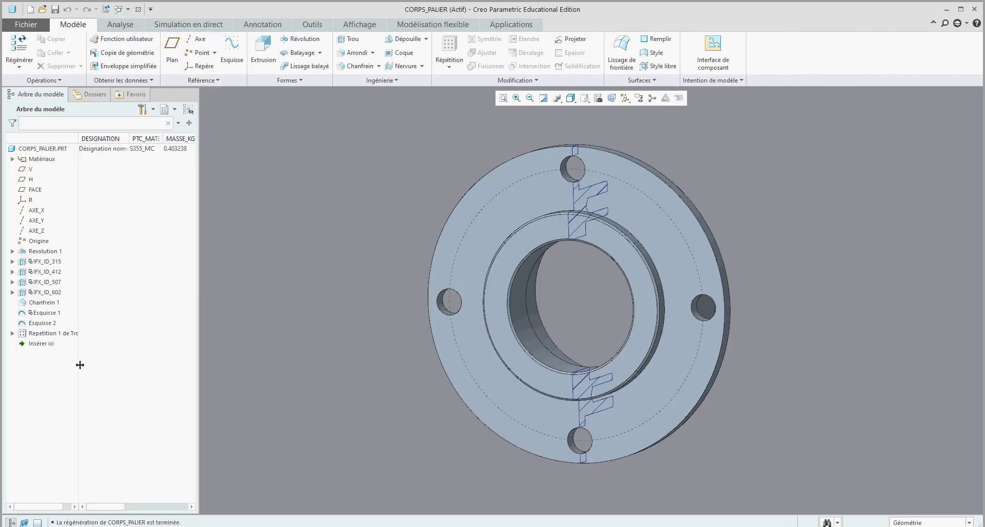
pyautogui.click(38, 324)
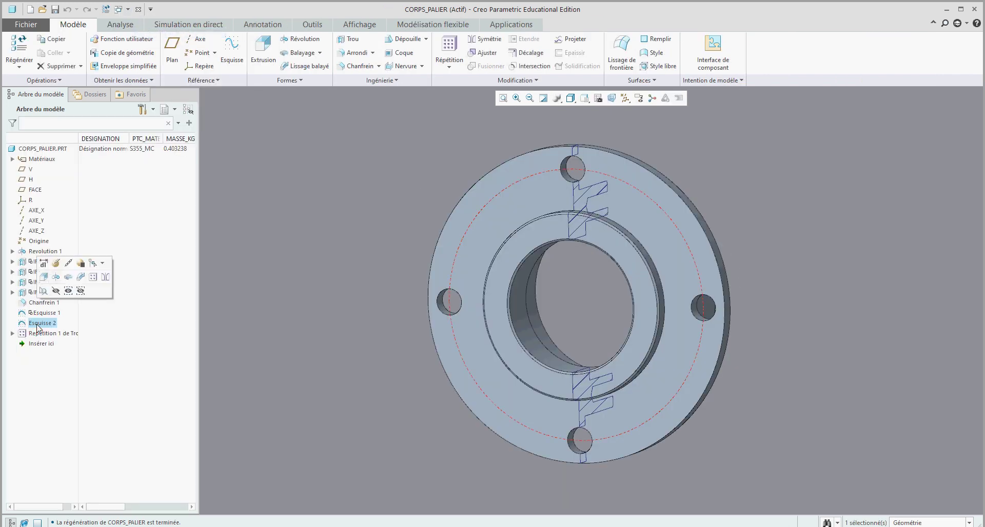
pyautogui.click(56, 263)
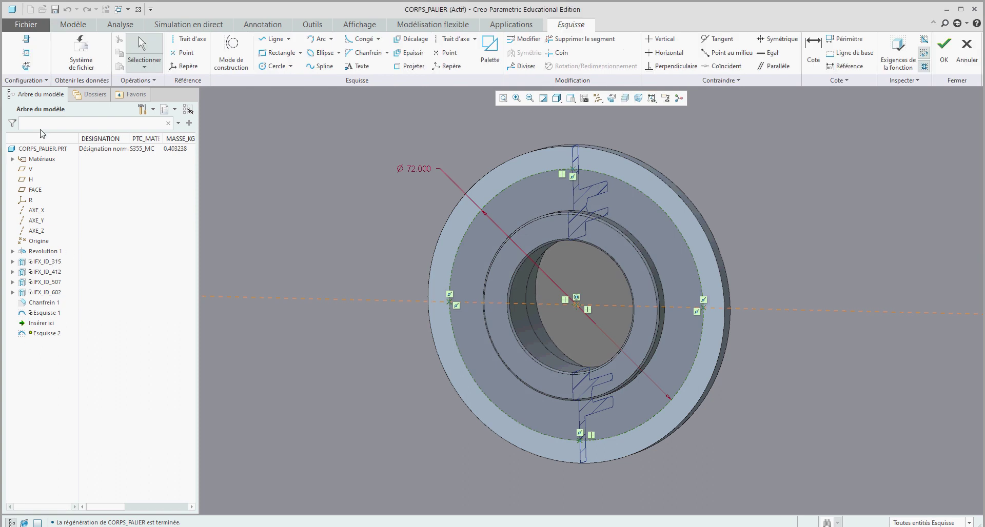
pyautogui.click(26, 40)
pyautogui.moveTo(309, 152)
pyautogui.mouseDown(button='middle')
pyautogui.moveTo(486, 186)
pyautogui.moveTo(471, 202)
pyautogui.mouseUp(button='middle')
pyautogui.click(453, 202)
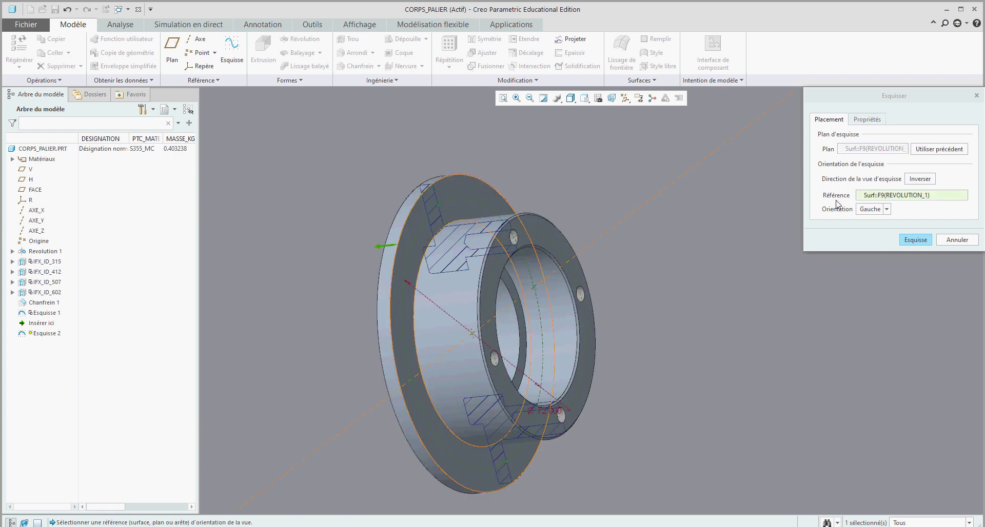
pyautogui.click(908, 239)
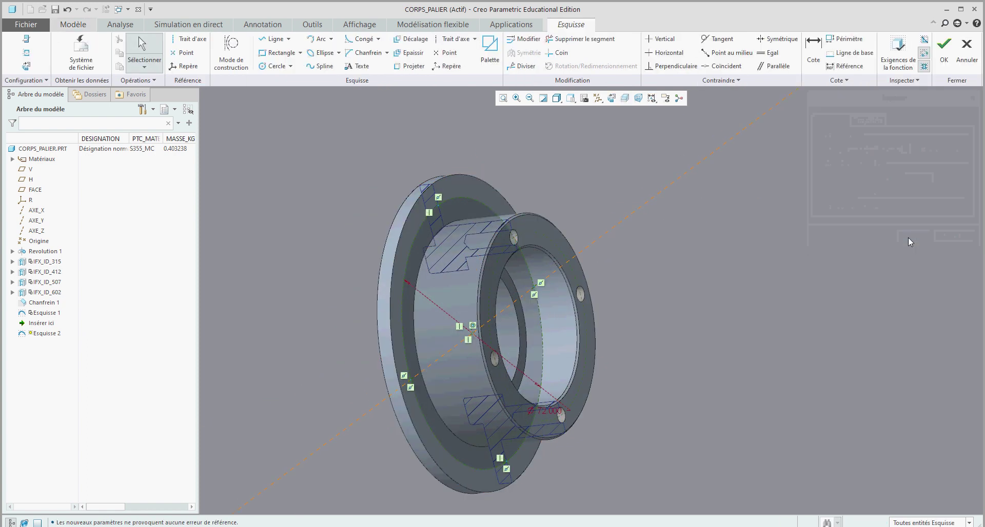
pyautogui.click(944, 57)
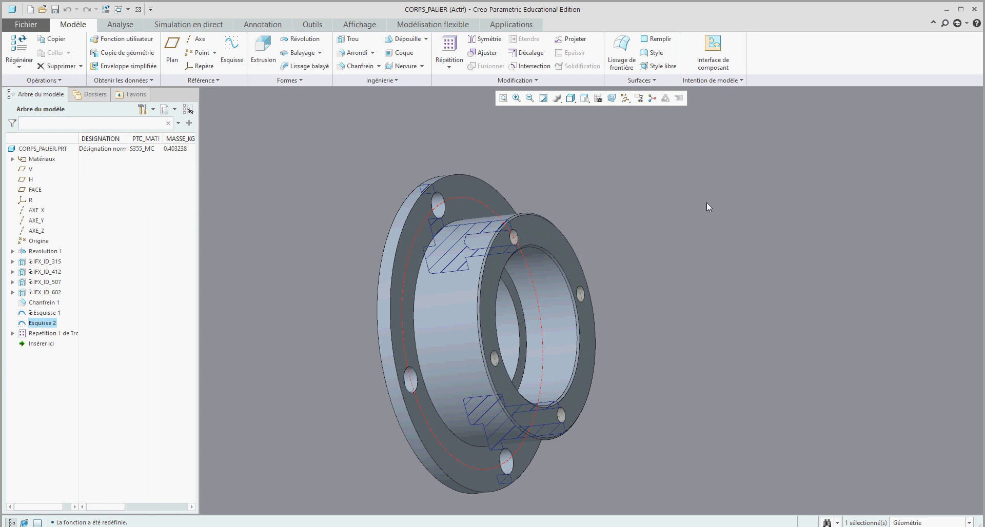
# Step: Examine the Esquisse 2 circle on the flange in the part and in the views of the CORPS_PALIER drawing
pyautogui.moveTo(707, 202); pyautogui.dragTo(711, 201, button='middle')
pyautogui.scroll(-2, 476, 195)
pyautogui.scroll(-2, 475, 196)
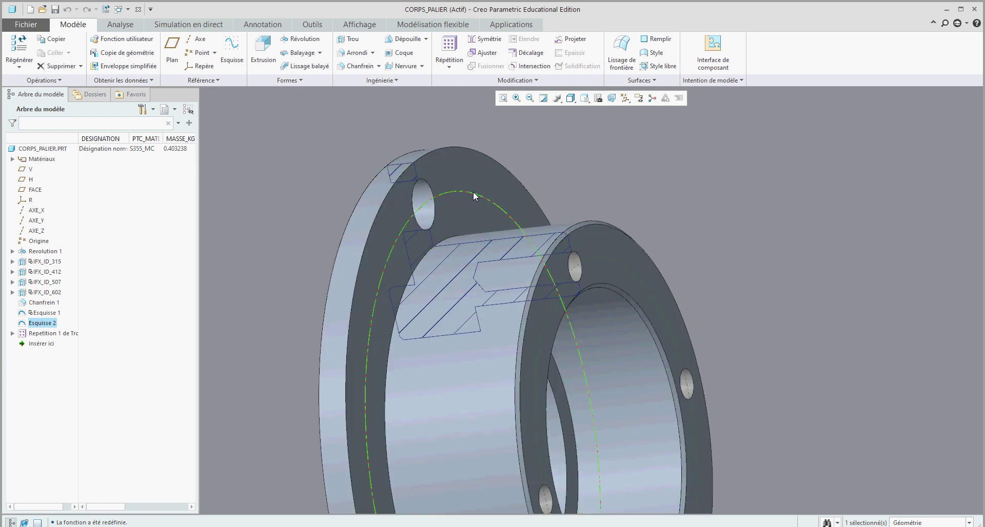
pyautogui.moveTo(476, 190)
pyautogui.mouseDown(button='middle')
pyautogui.moveTo(636, 169)
pyautogui.moveTo(614, 169)
pyautogui.mouseUp(button='middle')
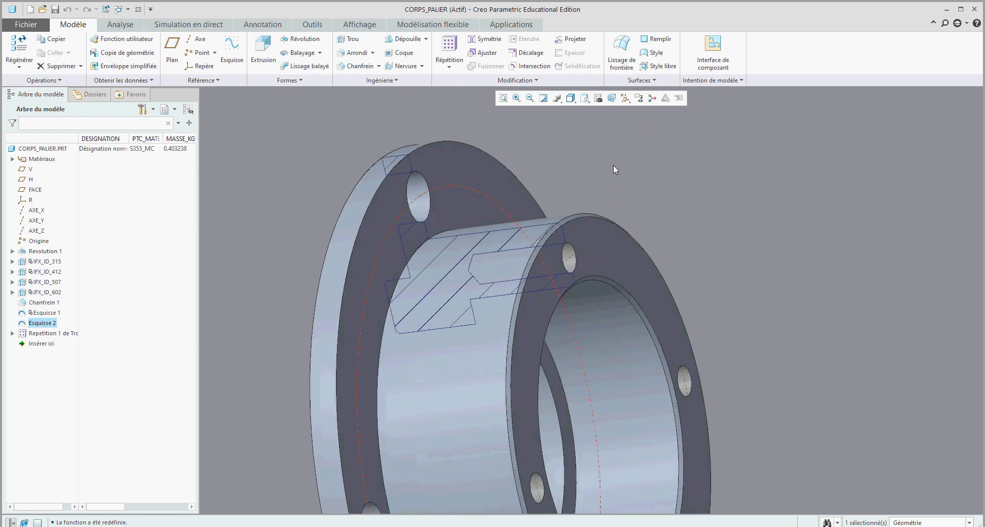
pyautogui.click(127, 8)
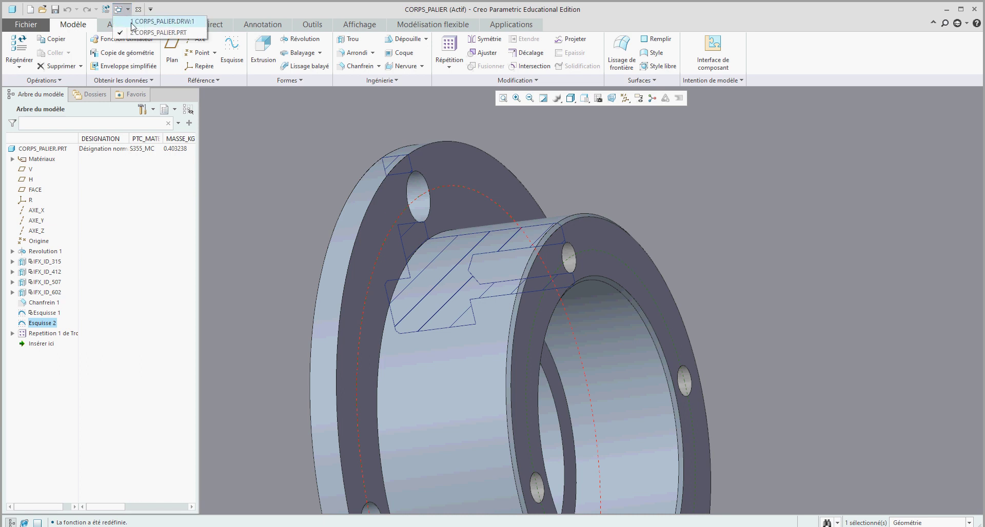
pyautogui.click(154, 21)
pyautogui.scroll(3, 294, 229)
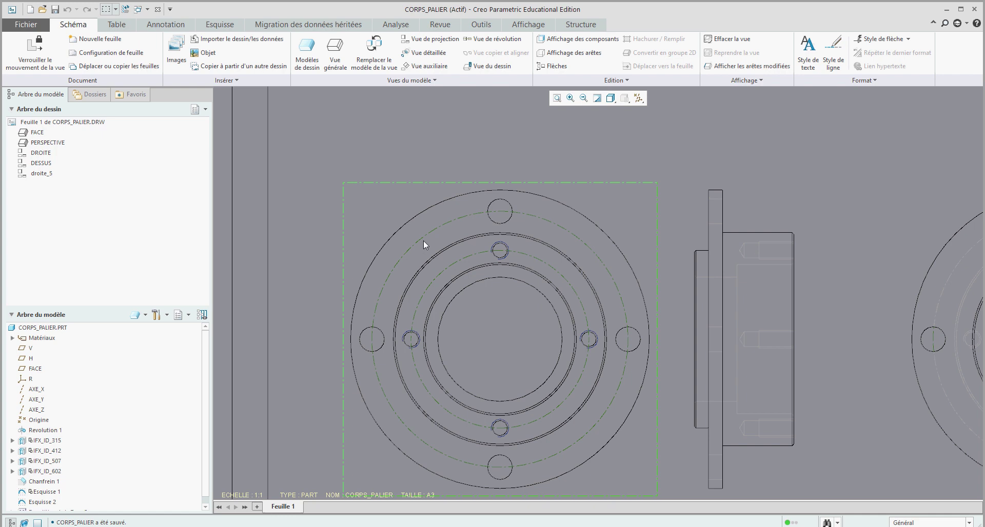
pyautogui.scroll(-3, 427, 239)
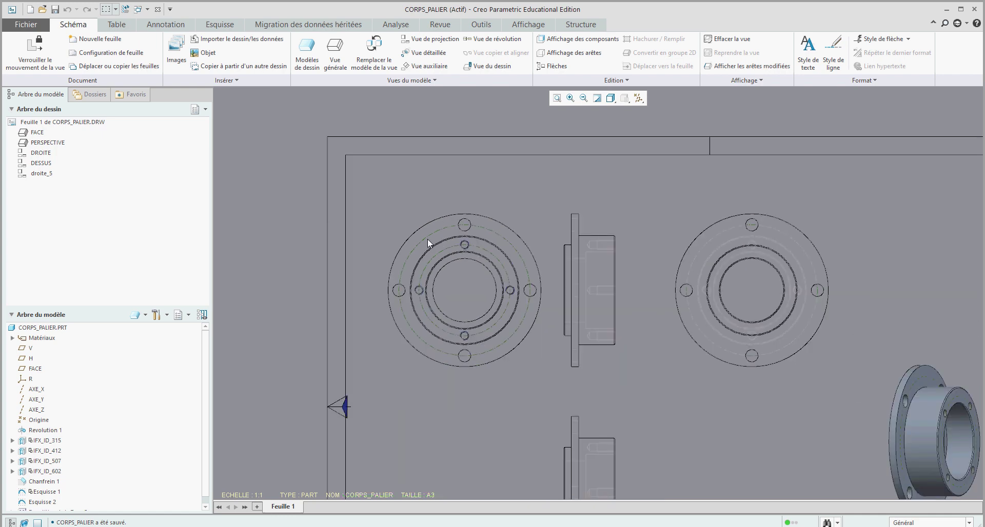
# Step: Delete the rear projection view from the drawing and inspect the pitch circles in the front view
pyautogui.click(703, 232)
pyautogui.click(721, 199)
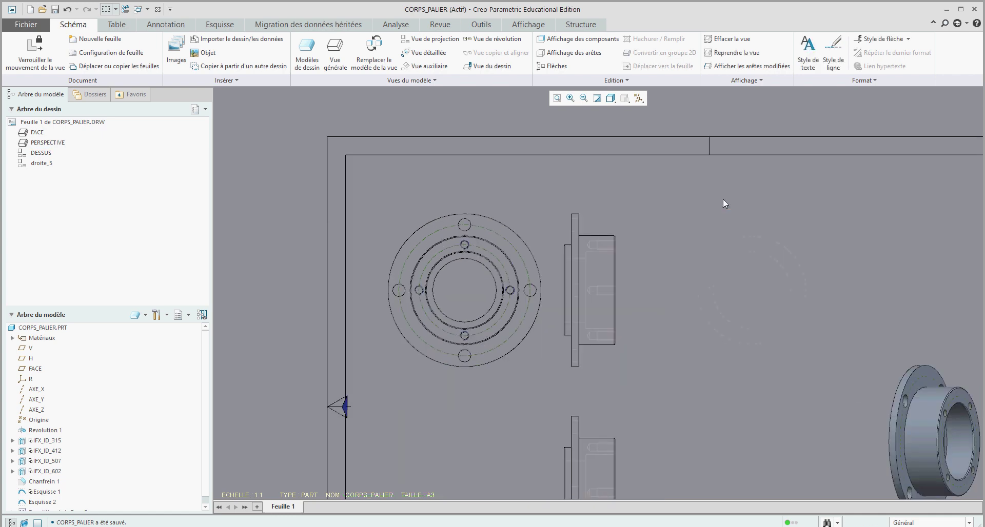
pyautogui.scroll(-1, 733, 302)
pyautogui.scroll(3, 525, 330)
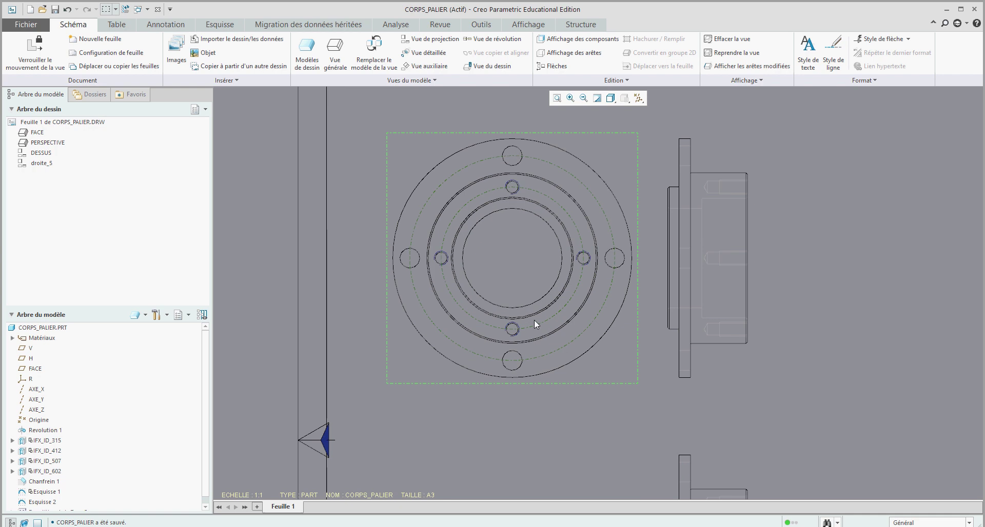